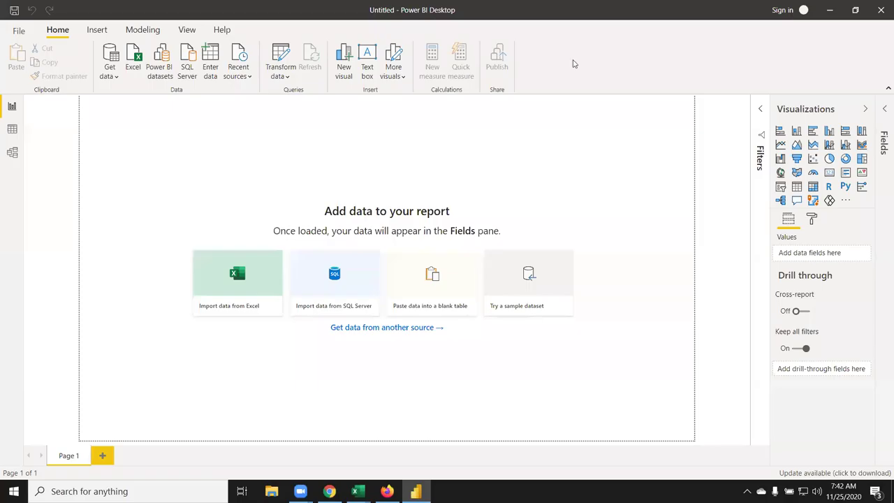
# Step: Import the DataP (1) Excel workbook from Downloads so Navigator lists its ten sheets
pyautogui.click(246, 276)
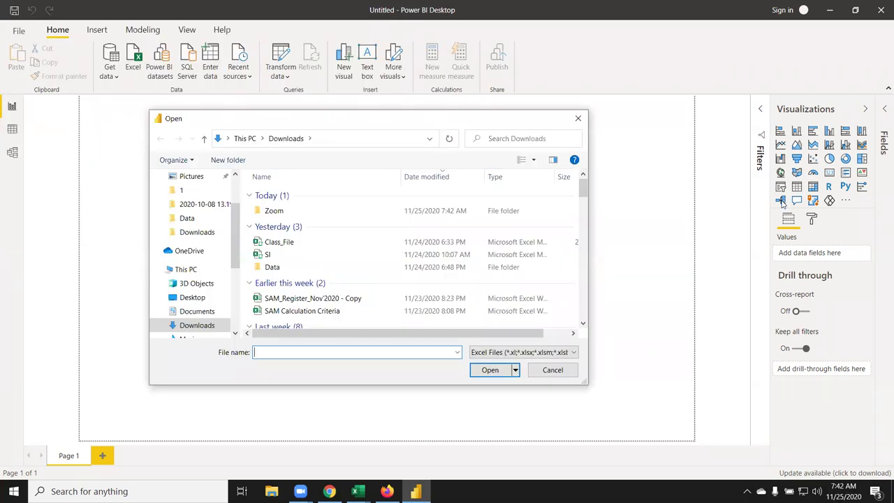
pyautogui.scroll(-3, 399, 281)
pyautogui.scroll(-1, 384, 281)
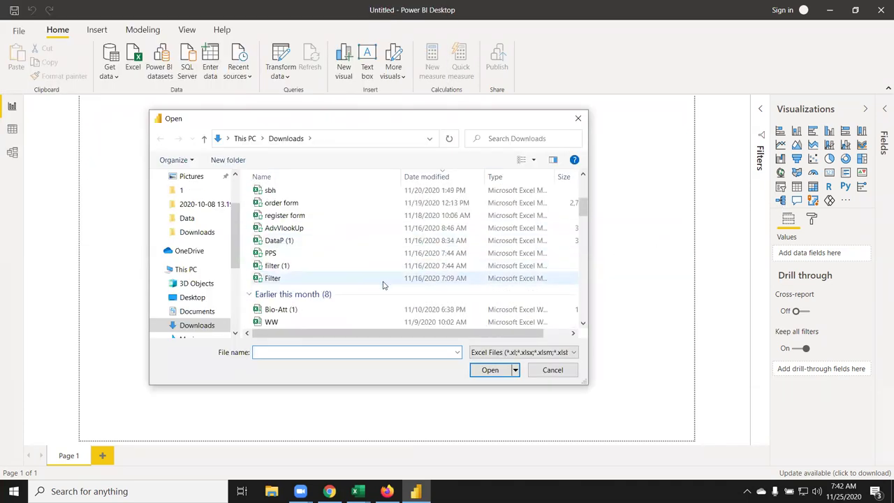
pyautogui.click(341, 241)
pyautogui.click(497, 371)
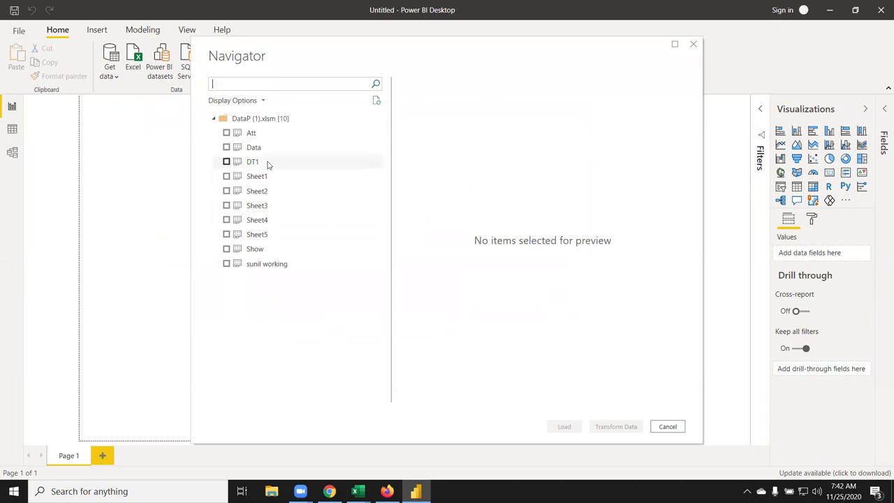
# Step: Select the Data sheet in Navigator and load it into the model
pyautogui.click(222, 151)
pyautogui.click(226, 147)
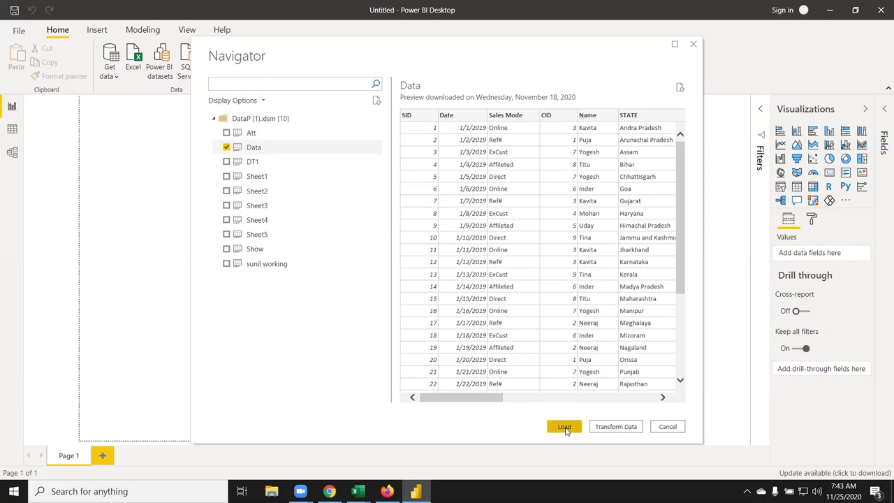
pyautogui.click(567, 430)
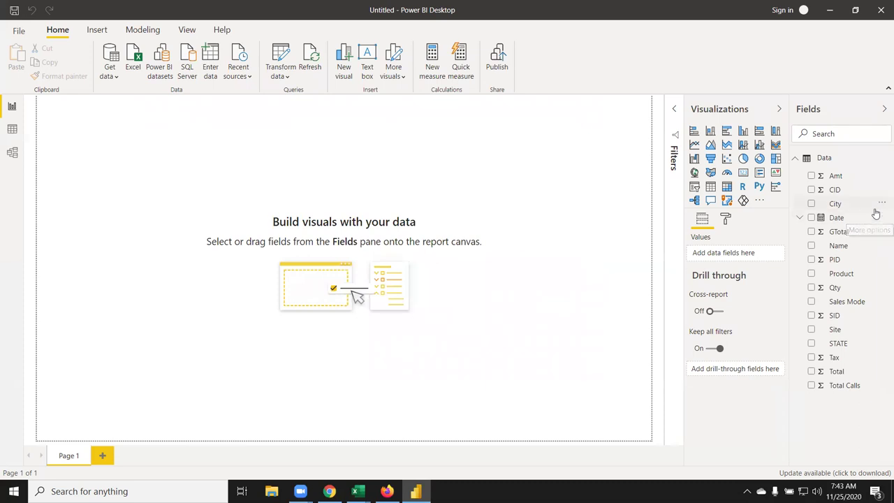
pyautogui.click(12, 128)
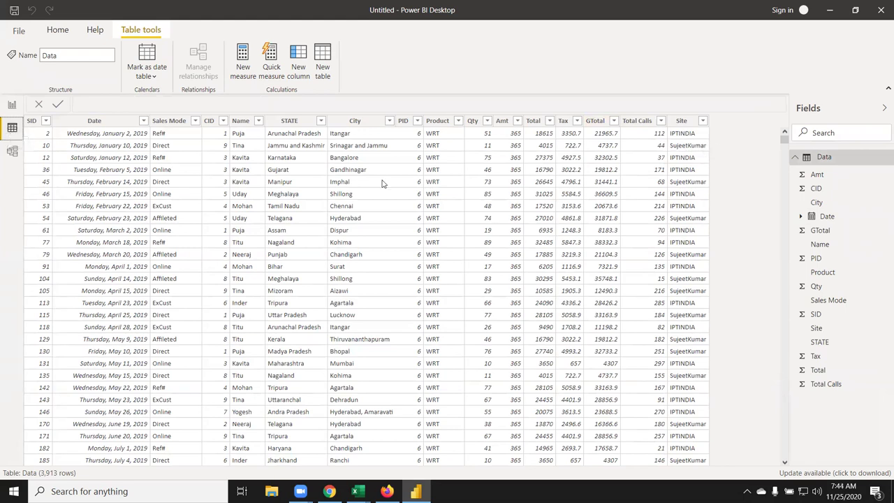
pyautogui.click(14, 106)
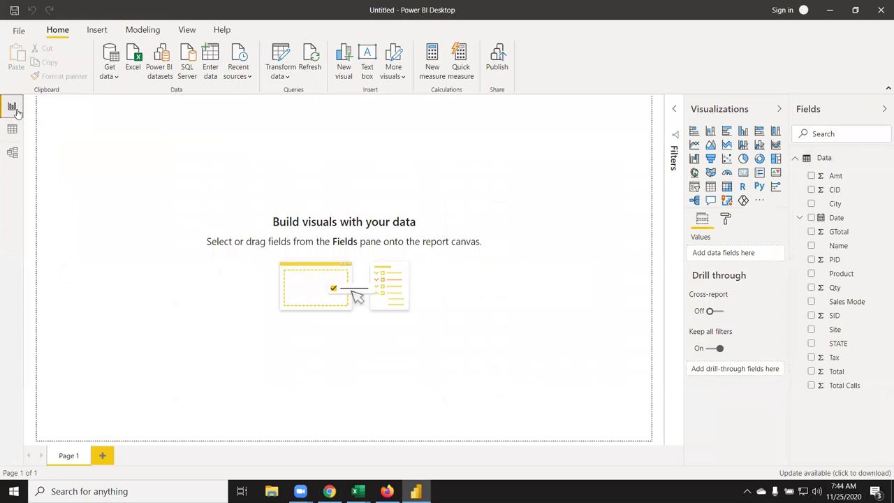
# Step: Add a gauge showing the Qty total (196K) and make it slightly larger
pyautogui.click(729, 179)
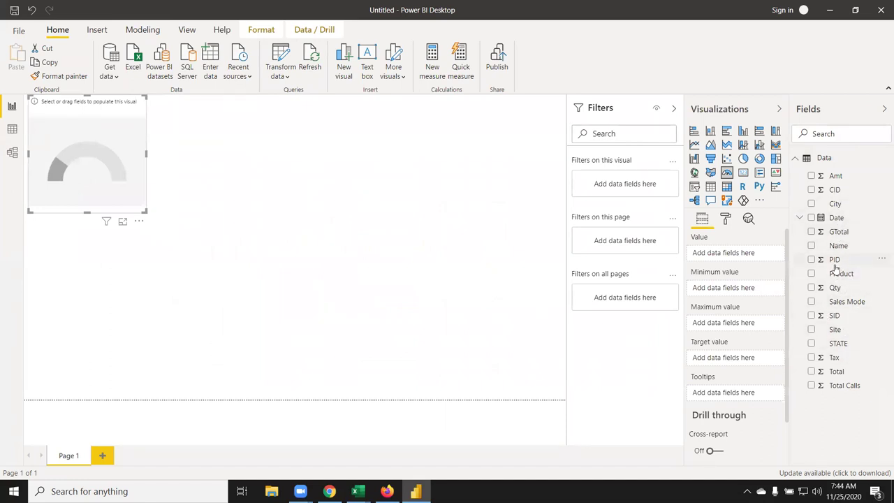
pyautogui.moveTo(835, 288)
pyautogui.mouseDown()
pyautogui.moveTo(112, 172)
pyautogui.moveTo(124, 175)
pyautogui.mouseUp()
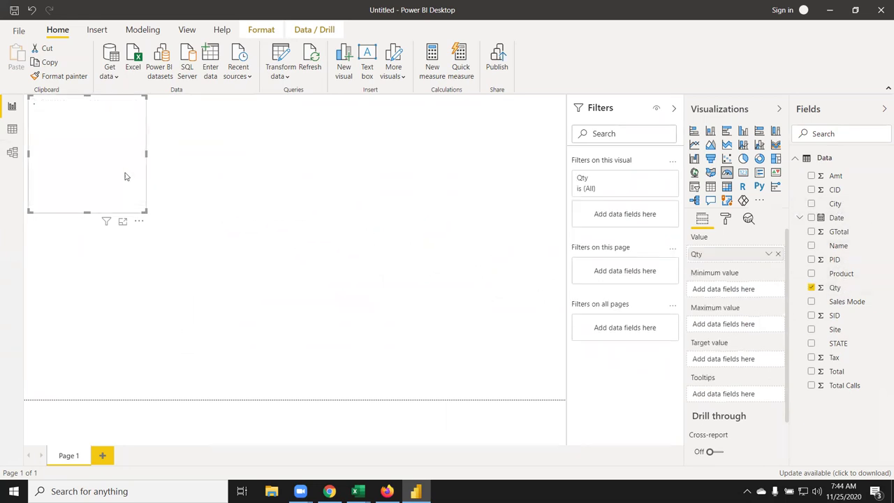
pyautogui.moveTo(144, 210)
pyautogui.mouseDown()
pyautogui.moveTo(206, 258)
pyautogui.moveTo(157, 204)
pyautogui.mouseUp()
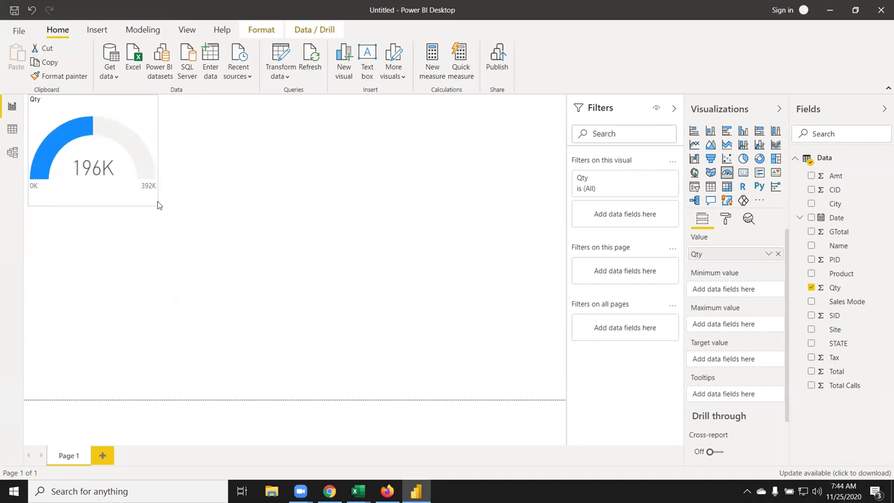
pyautogui.moveTo(156, 204); pyautogui.dragTo(161, 204)
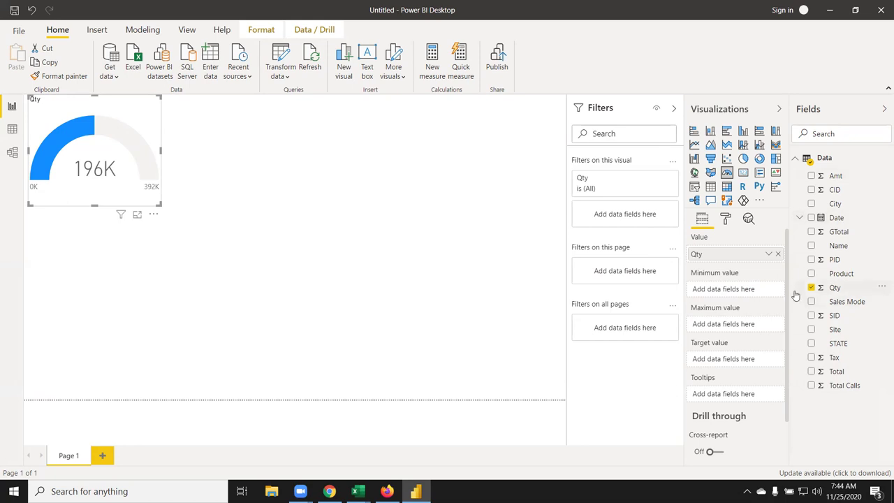
pyautogui.click(15, 130)
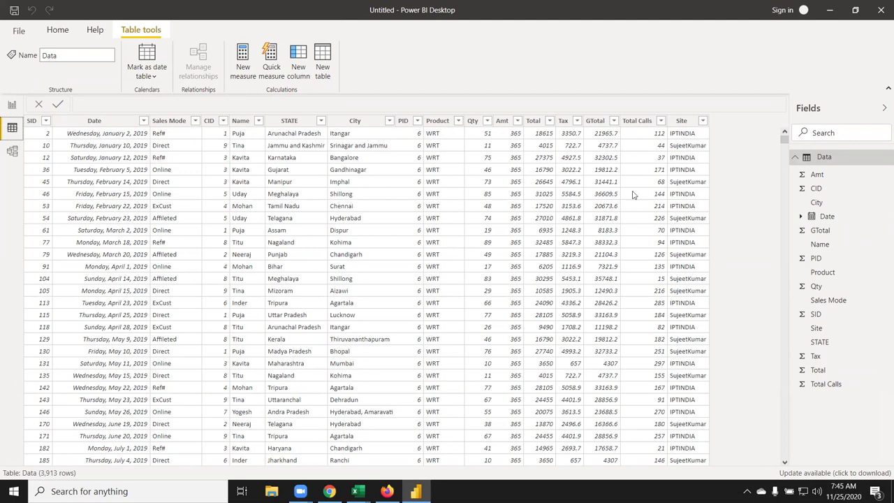
pyautogui.click(637, 120)
pyautogui.click(572, 80)
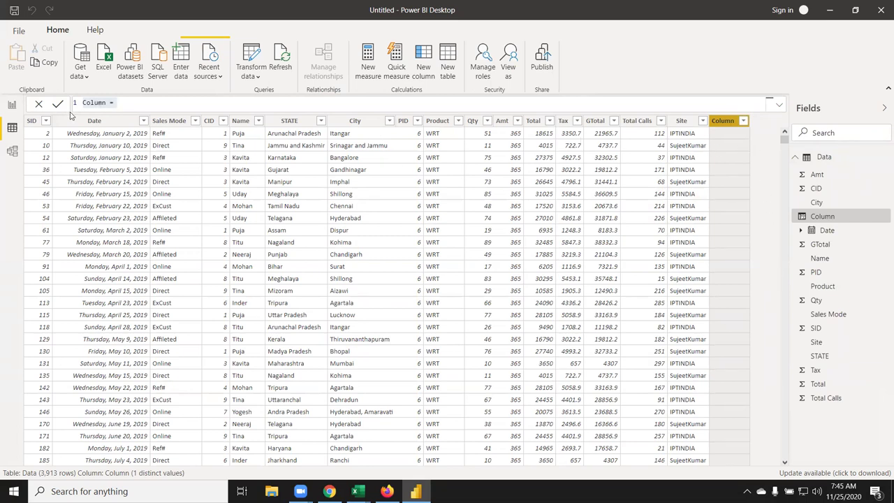
pyautogui.press('Escape')
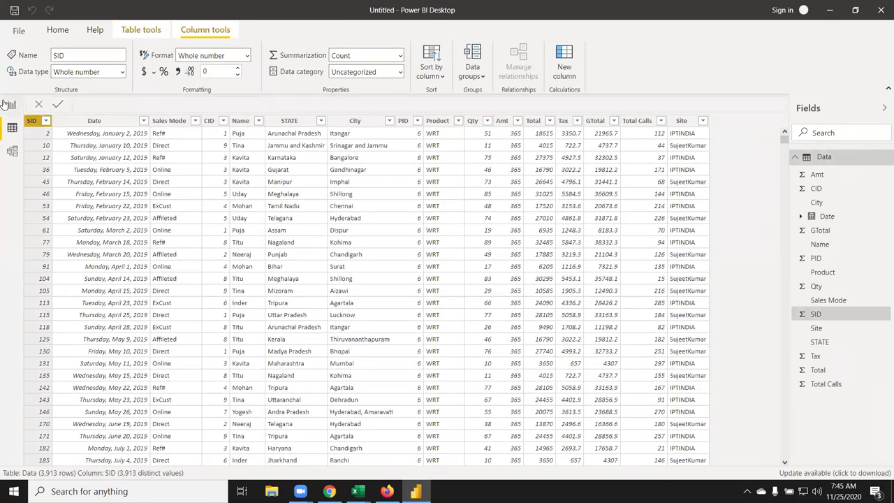
pyautogui.click(12, 106)
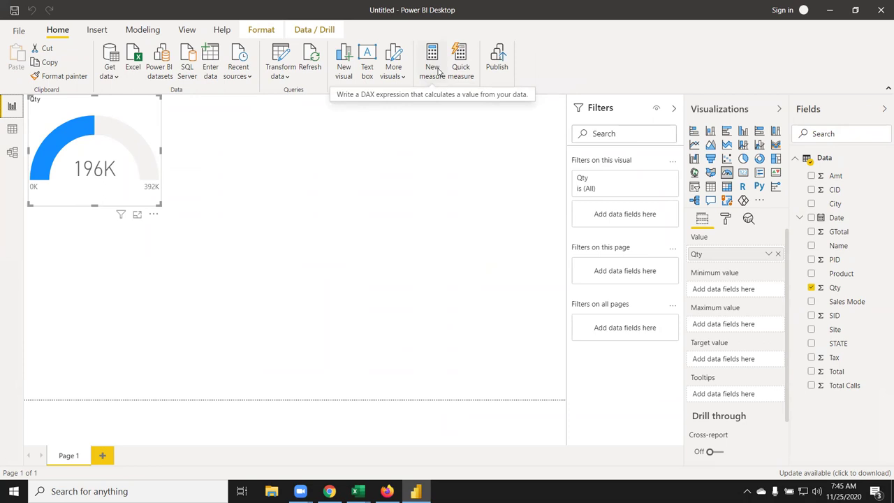
# Step: Create a new measure MIN = 20000
pyautogui.click(433, 78)
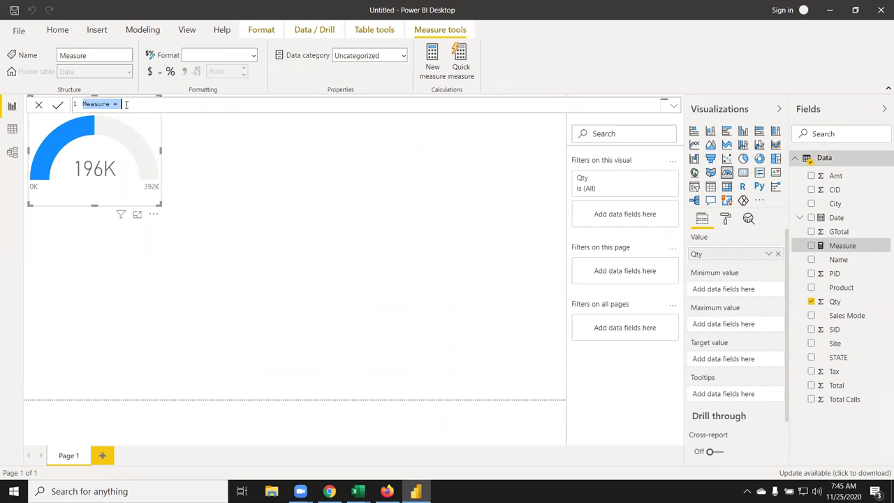
pyautogui.doubleClick(97, 104)
pyautogui.write('MIN = 2')
pyautogui.write('0000')
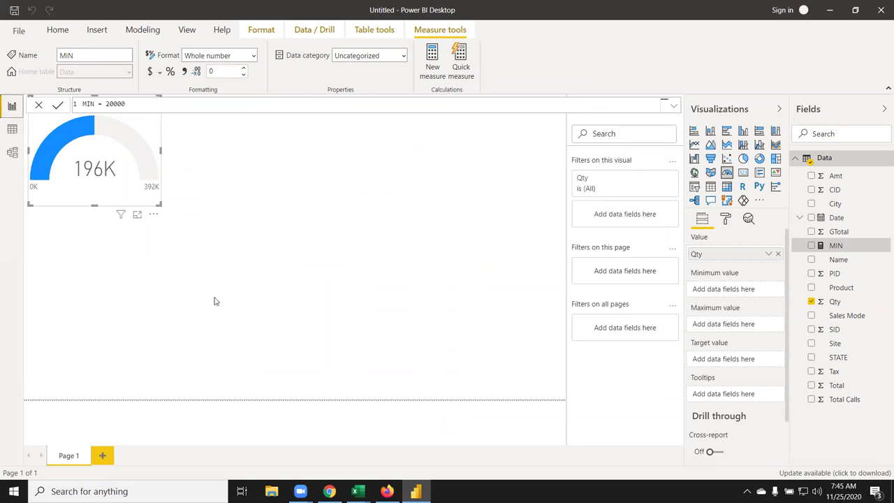
pyautogui.click(389, 133)
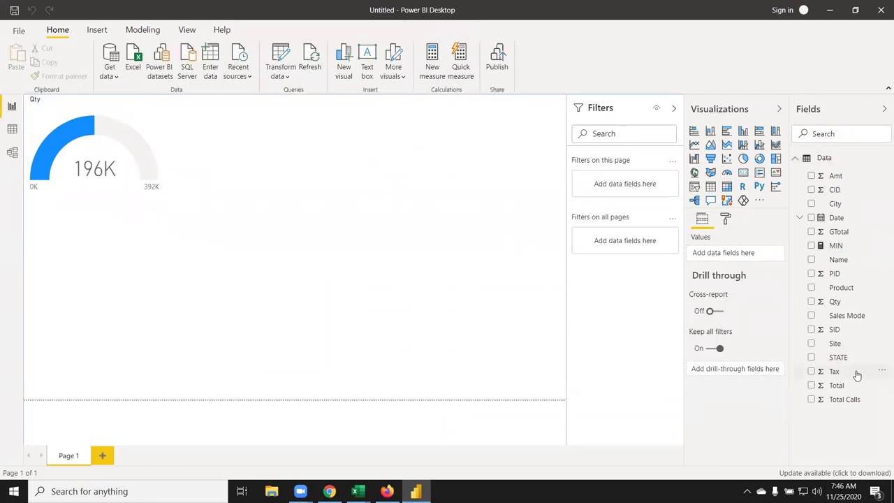
# Step: Set MIN as the Qty gauge's Minimum value so the scale starts at 20K
pyautogui.moveTo(844, 245)
pyautogui.mouseDown()
pyautogui.moveTo(235, 274)
pyautogui.moveTo(870, 298)
pyautogui.mouseUp()
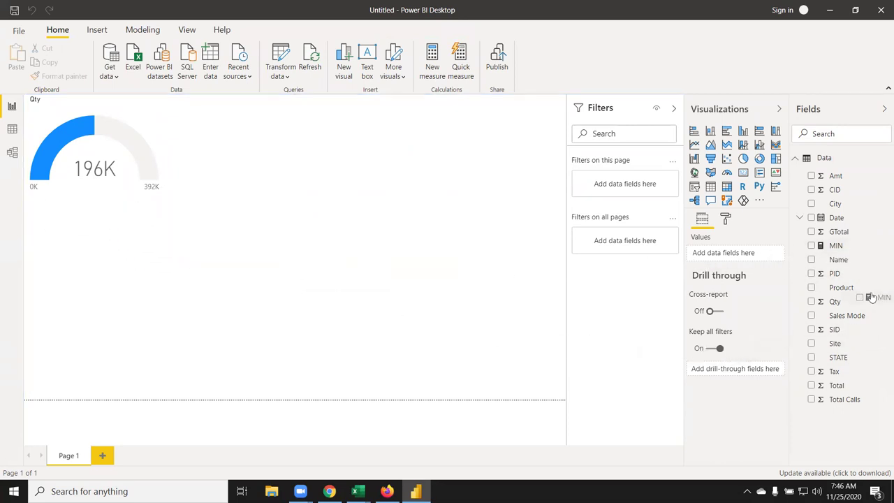
pyautogui.click(159, 151)
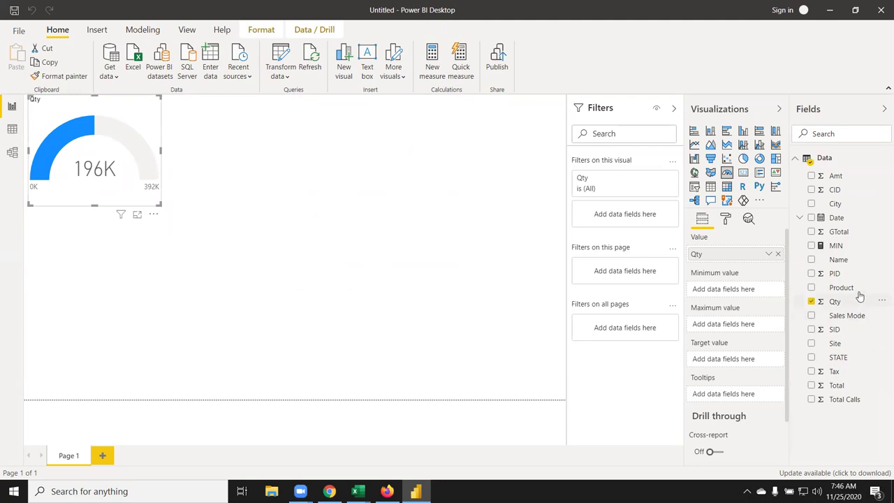
pyautogui.moveTo(835, 246); pyautogui.dragTo(724, 297)
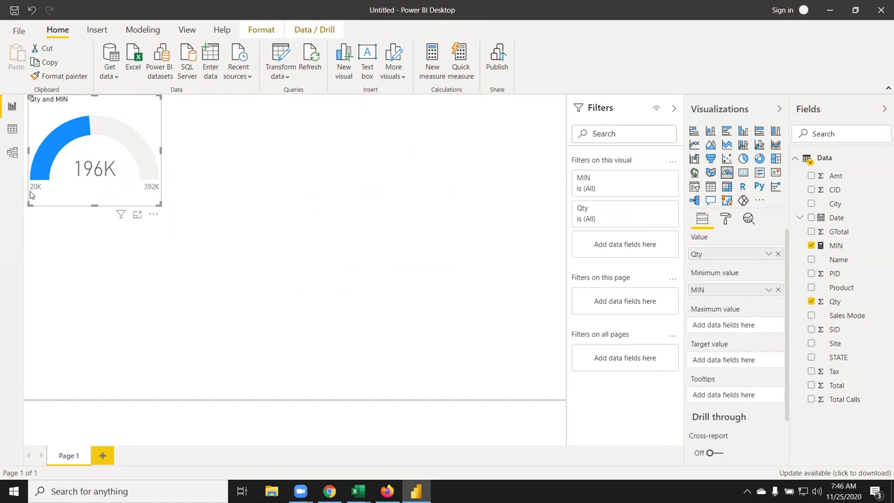
# Step: Create a MAX = 350000 measure and set it as the Qty gauge's Maximum value
pyautogui.click(432, 70)
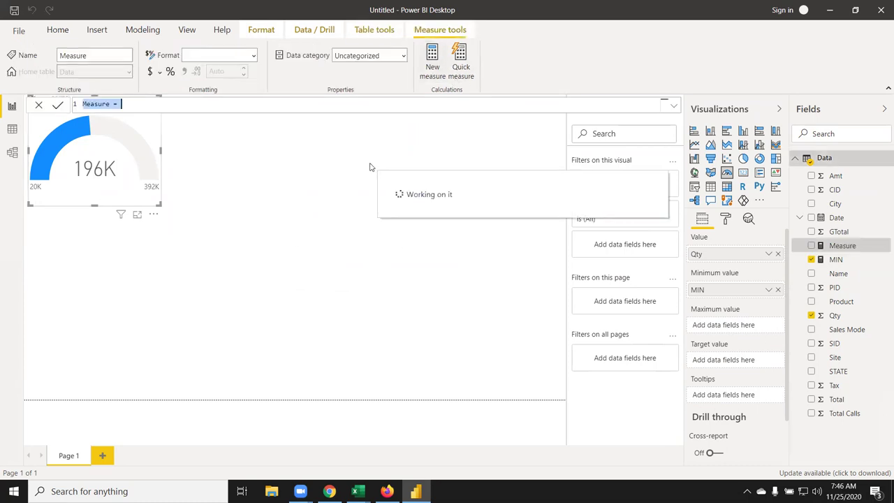
pyautogui.doubleClick(110, 103)
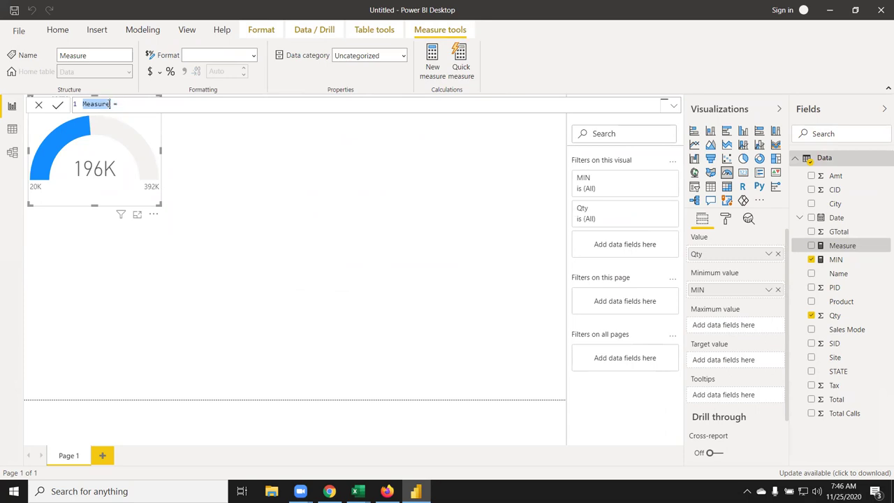
pyautogui.write('MAX = 350000')
pyautogui.press('Return')
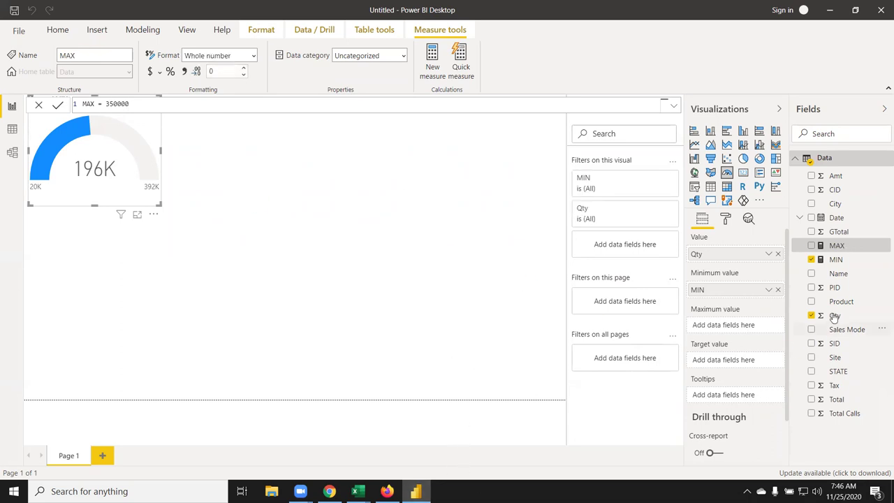
pyautogui.moveTo(837, 246); pyautogui.dragTo(731, 333)
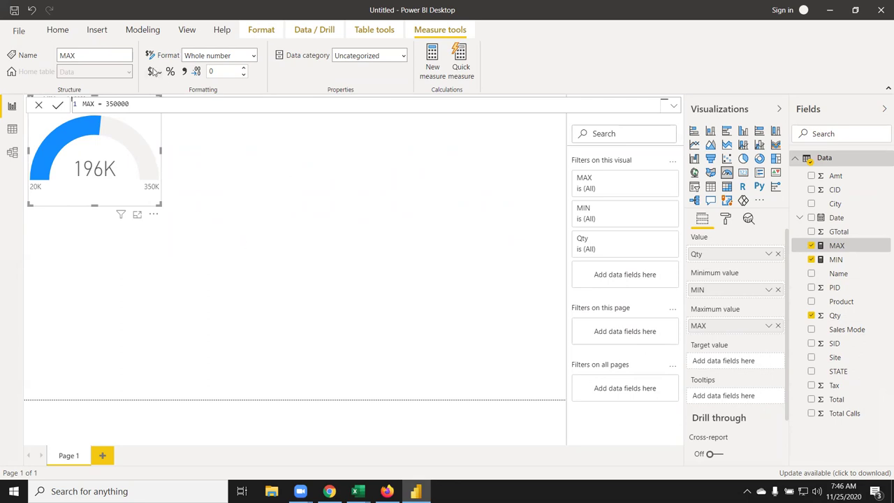
# Step: Create a Target = 250000 measure and set it as the Qty gauge's Target value
pyautogui.click(432, 59)
pyautogui.doubleClick(86, 104)
pyautogui.write('Target')
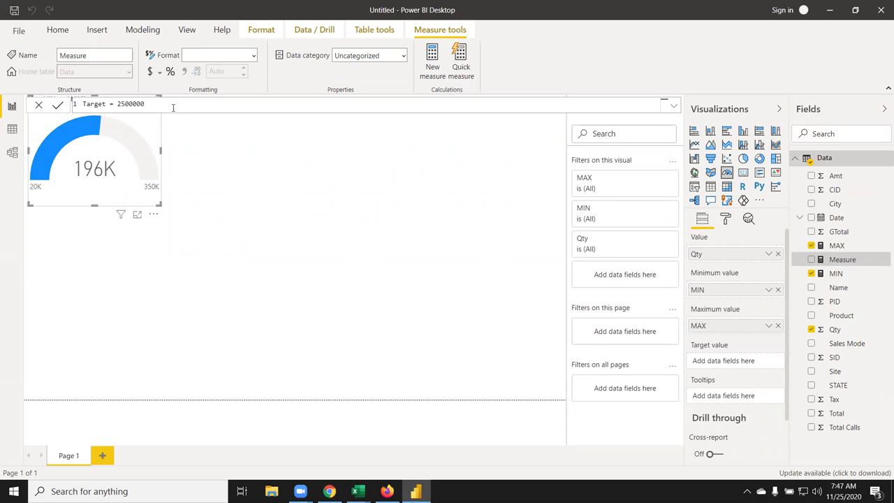
pyautogui.moveTo(132, 103); pyautogui.dragTo(152, 103)
pyautogui.press('BackSpace')
pyautogui.write('00')
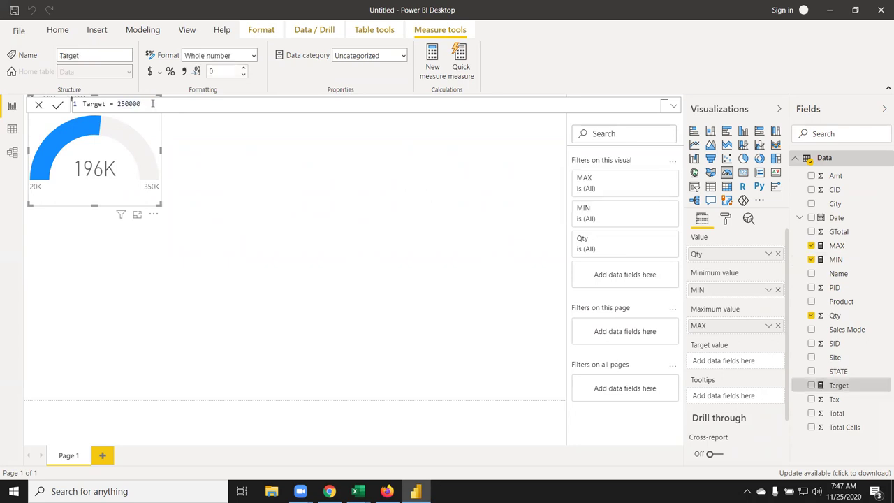
pyautogui.moveTo(129, 104); pyautogui.dragTo(141, 103)
pyautogui.moveTo(838, 384); pyautogui.dragTo(740, 360)
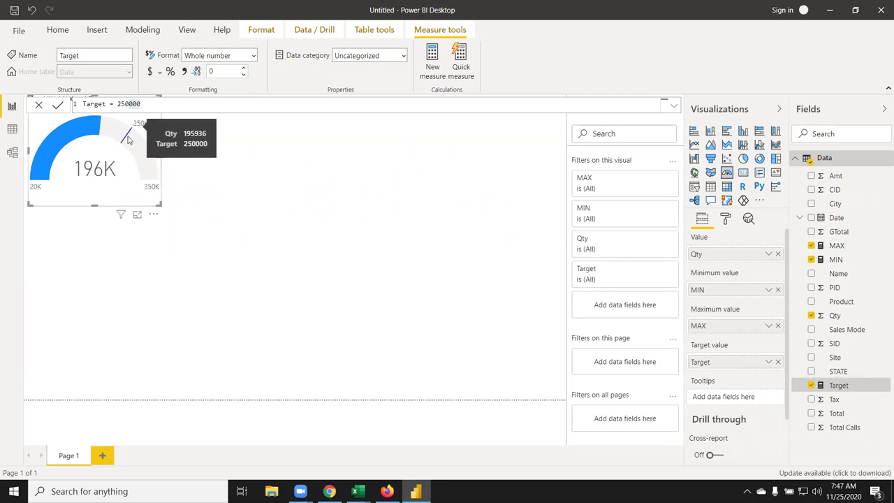
pyautogui.click(726, 222)
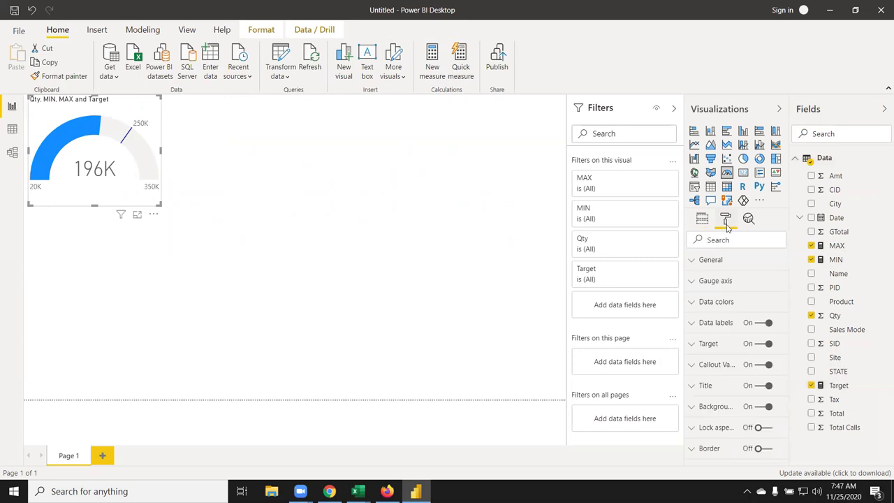
# Step: In Data colors, make the Qty gauge's target line red and its fill black
pyautogui.click(753, 305)
pyautogui.scroll(-5, 740, 335)
pyautogui.scroll(3, 730, 329)
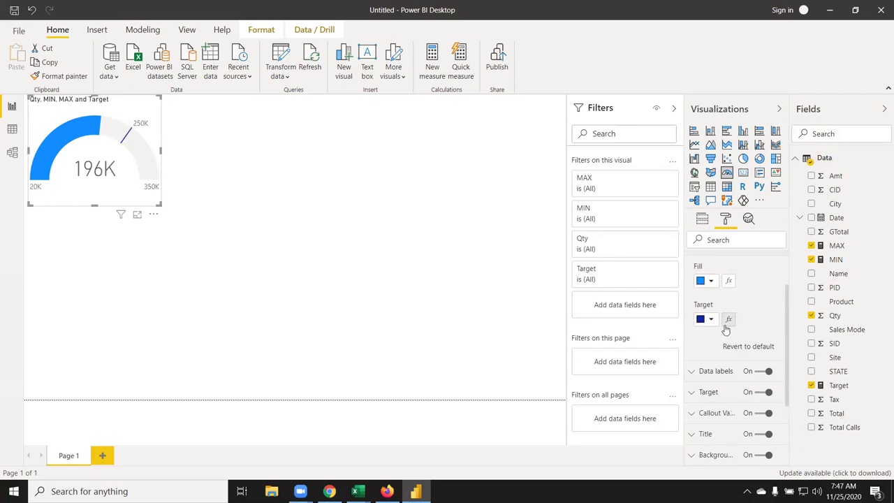
pyautogui.click(711, 319)
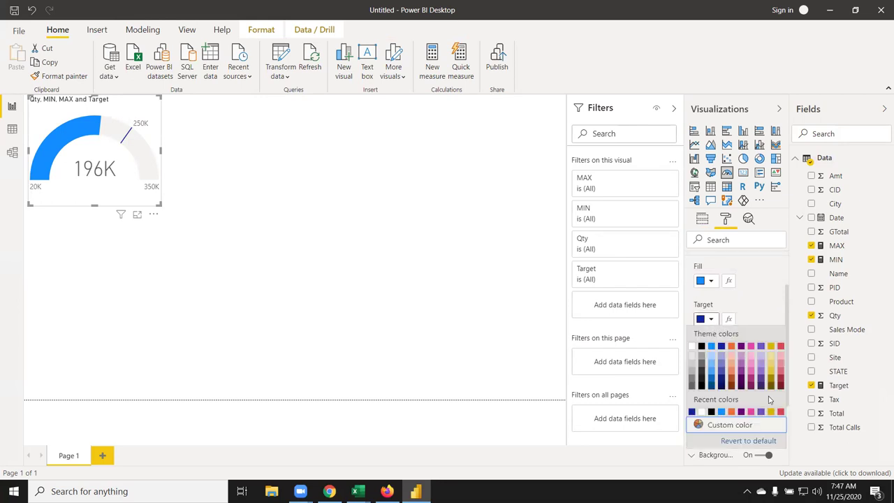
pyautogui.click(780, 415)
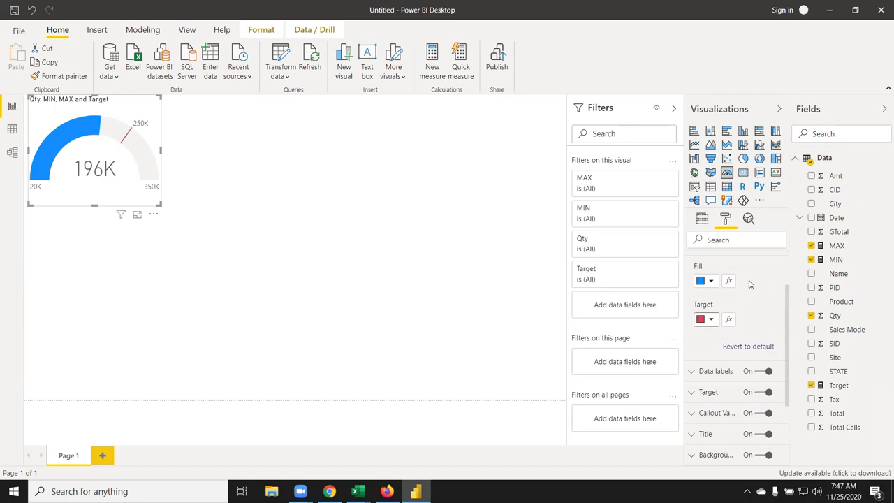
pyautogui.click(711, 281)
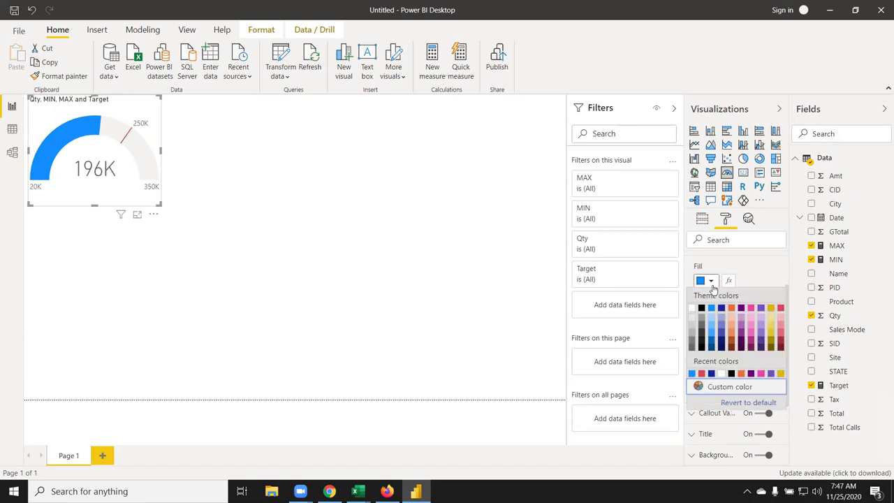
pyautogui.click(701, 308)
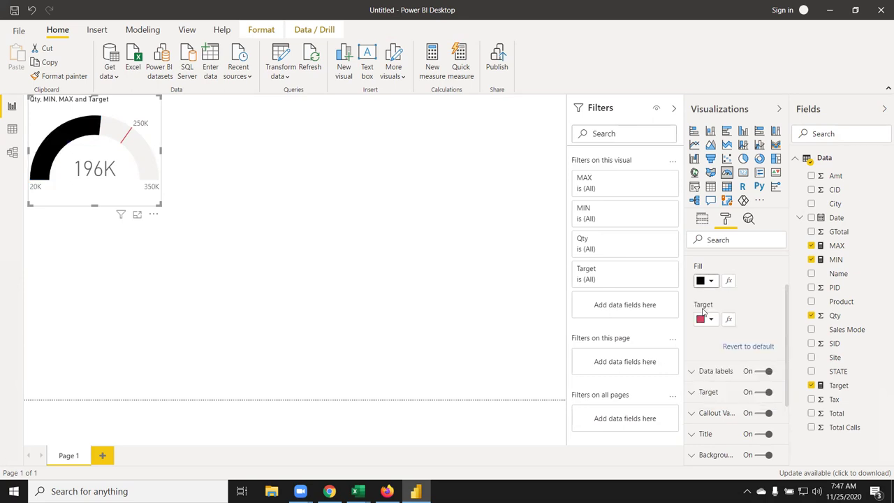
pyautogui.click(265, 263)
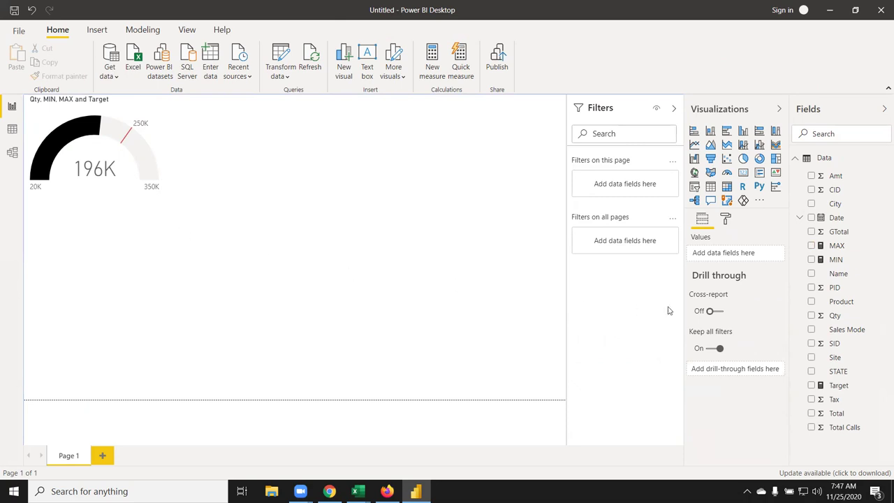
# Step: Place a second gauge at the top right showing GTotal, reading 79.13M
pyautogui.click(729, 175)
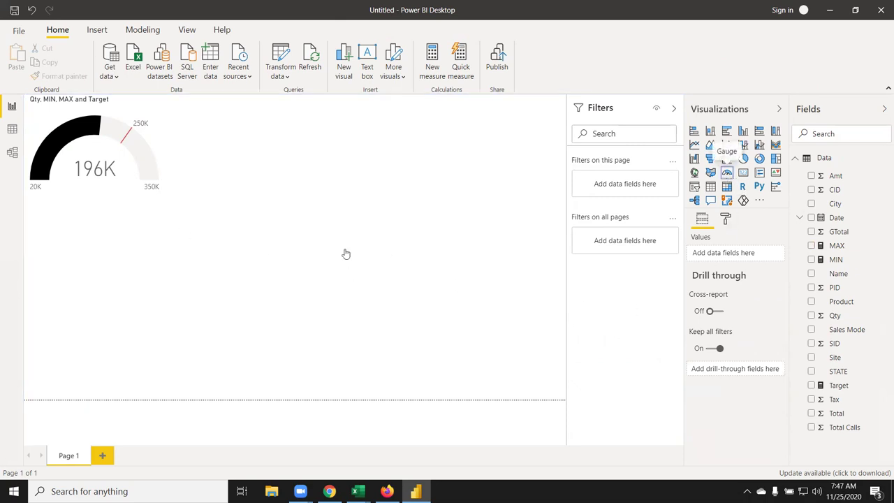
pyautogui.moveTo(137, 266)
pyautogui.mouseDown()
pyautogui.moveTo(548, 164)
pyautogui.moveTo(548, 134)
pyautogui.mouseUp()
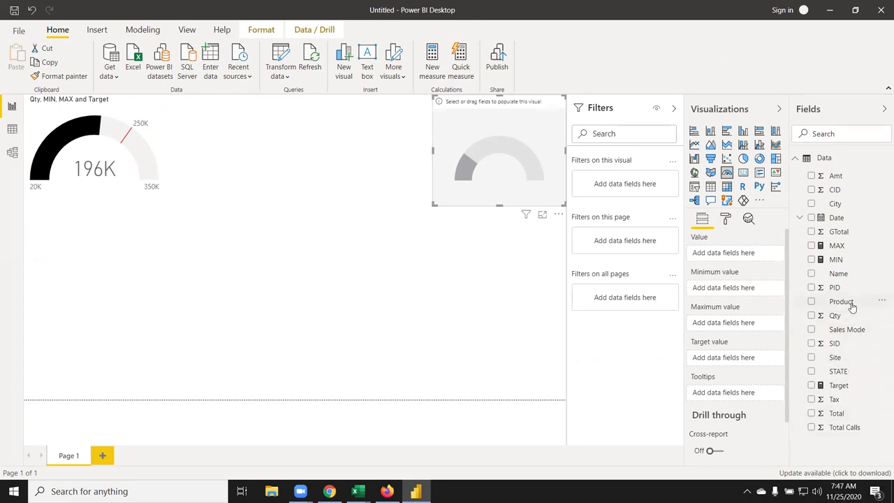
pyautogui.moveTo(843, 233)
pyautogui.mouseDown()
pyautogui.moveTo(714, 234)
pyautogui.moveTo(524, 156)
pyautogui.mouseUp()
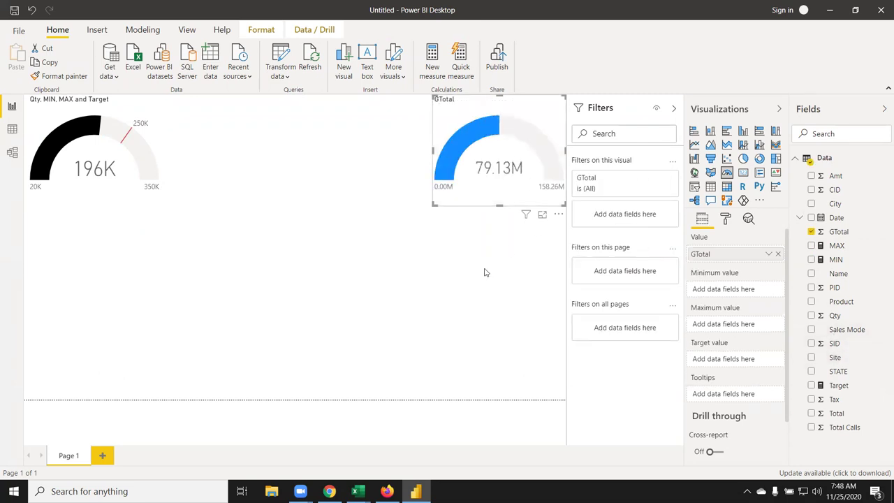
pyautogui.click(471, 303)
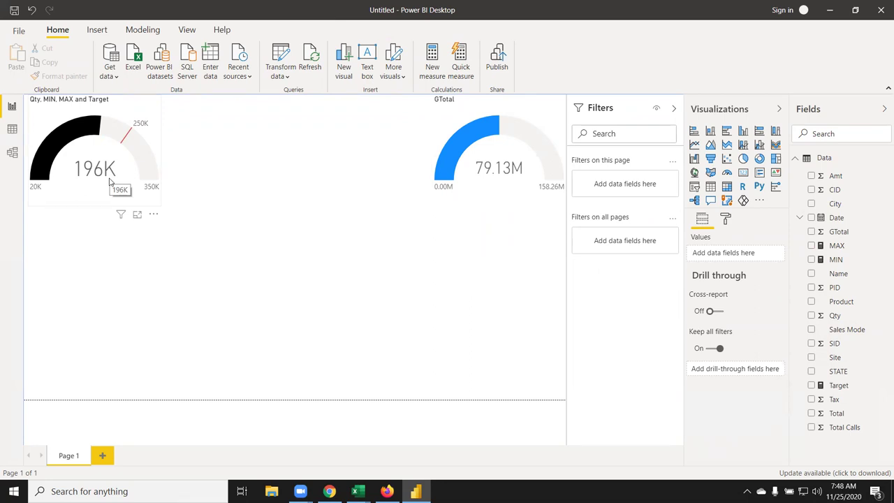
# Step: Colour the Qty gauge's 250K target label dark blue (#12239E)
pyautogui.click(139, 155)
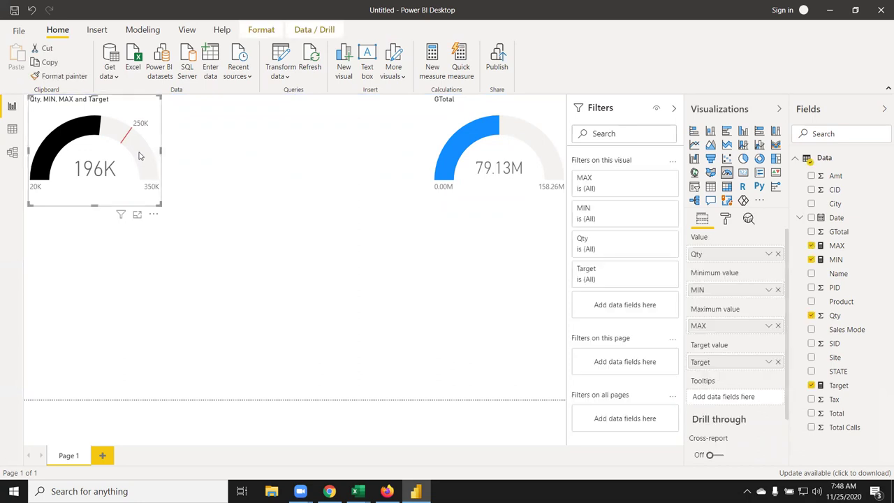
pyautogui.click(724, 225)
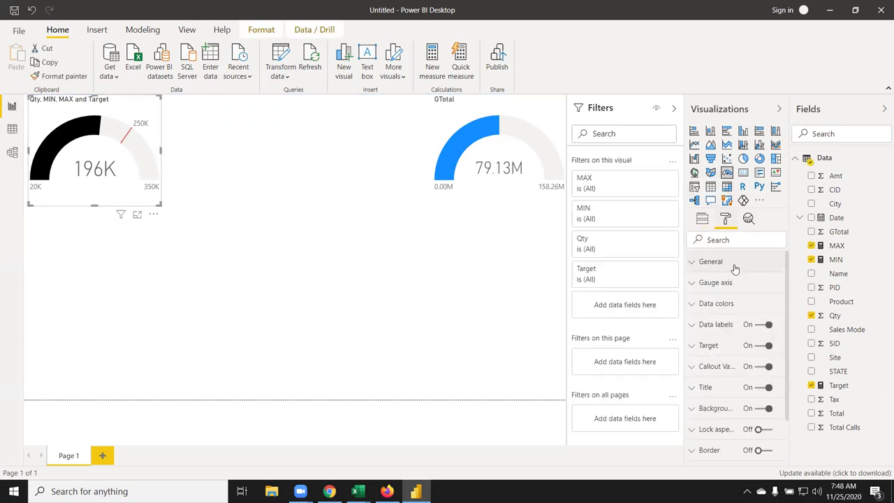
pyautogui.click(733, 346)
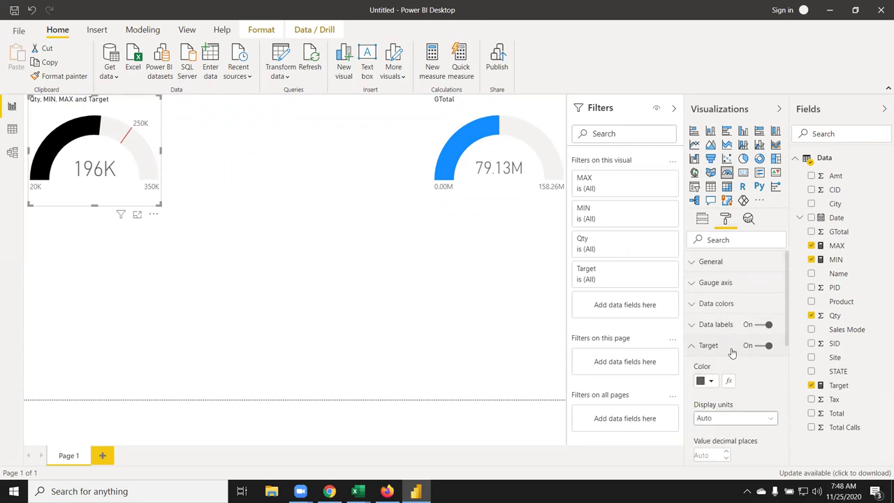
pyautogui.scroll(-3, 729, 353)
pyautogui.scroll(2, 726, 346)
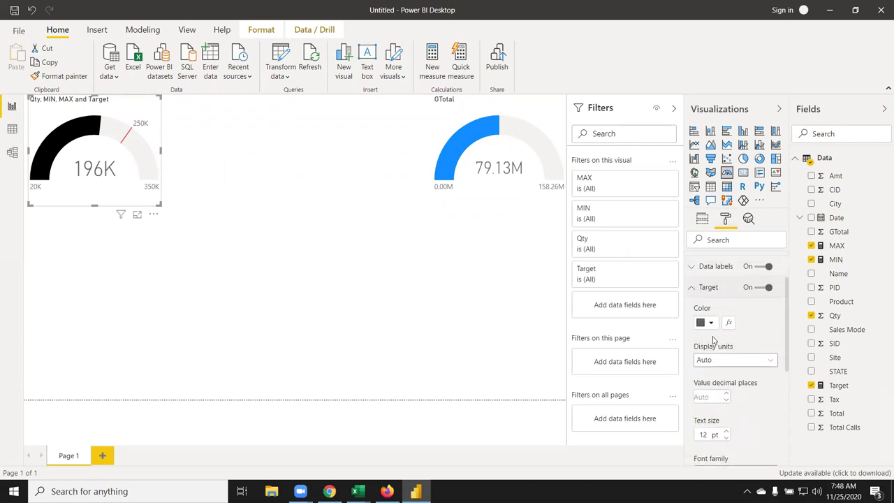
pyautogui.click(711, 323)
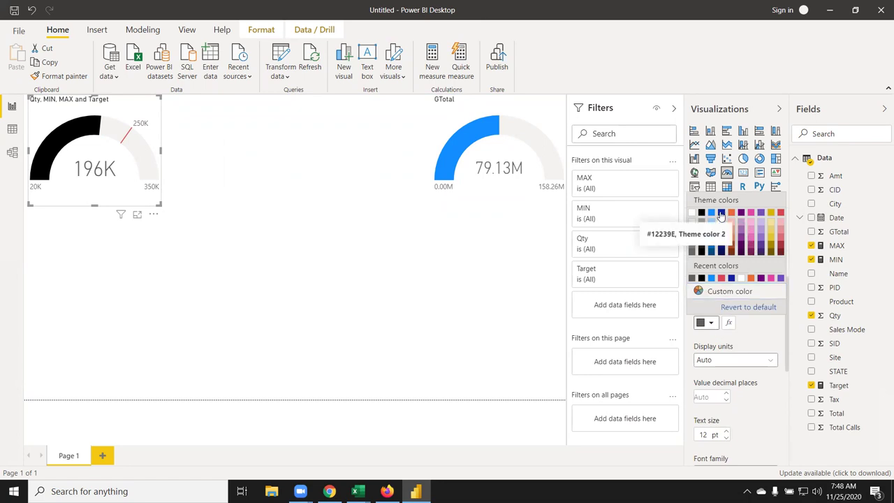
pyautogui.click(721, 213)
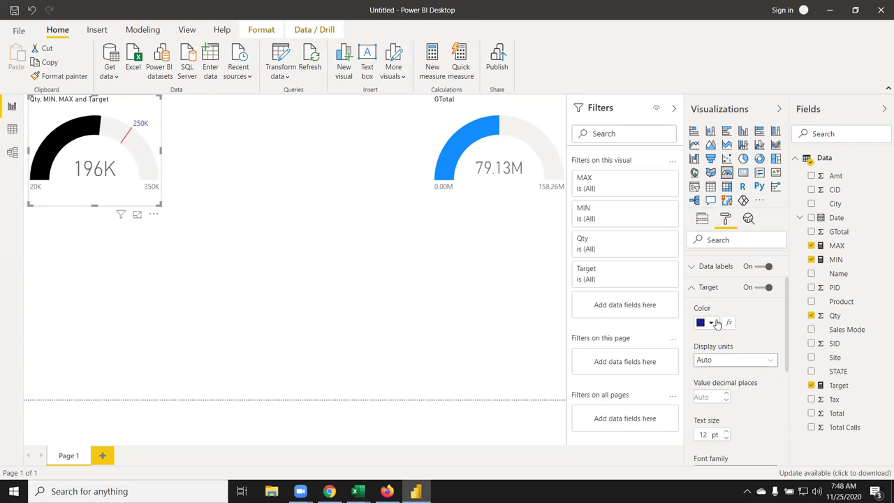
pyautogui.click(710, 323)
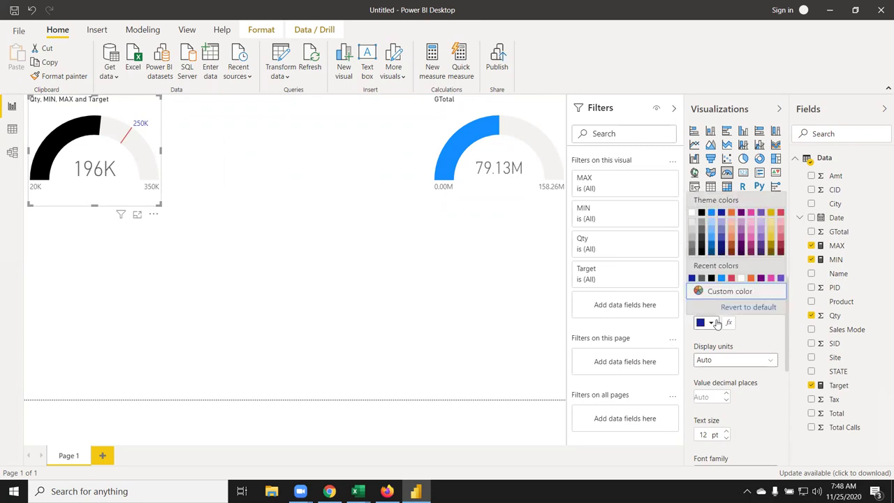
pyautogui.click(715, 323)
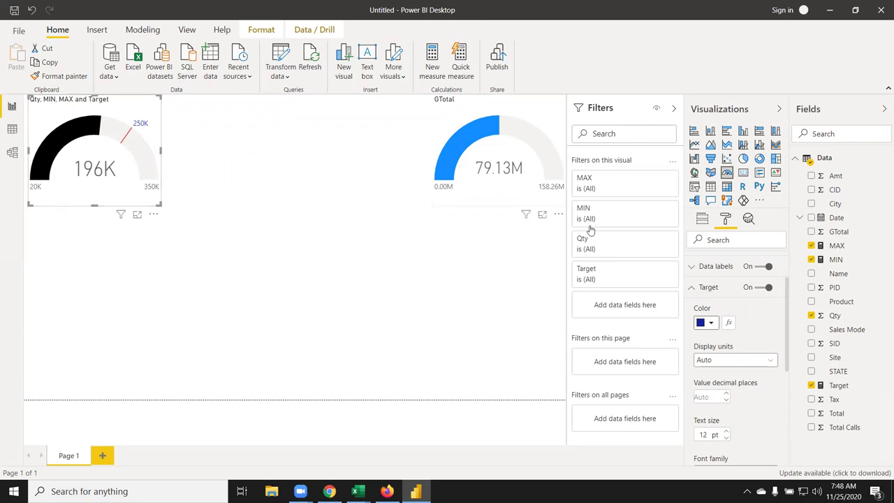
pyautogui.click(701, 288)
# Step: Make the gauge's 20K and 350K data labels the same dark blue
pyautogui.click(703, 272)
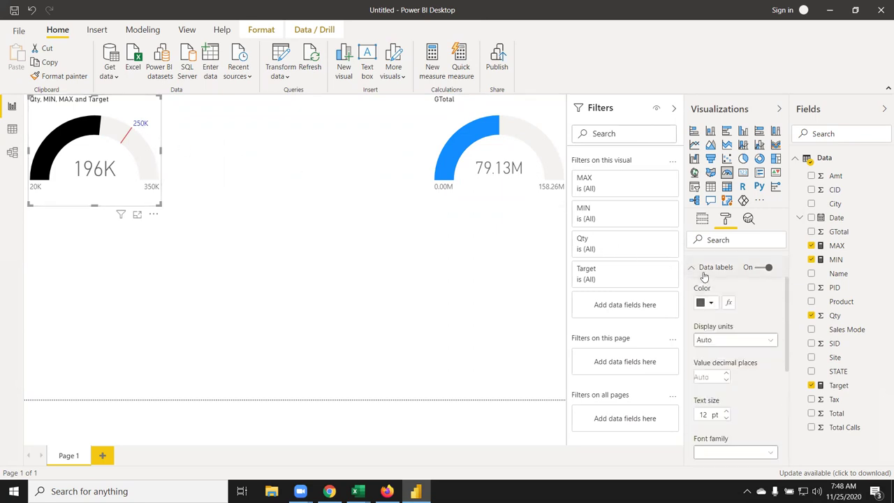
pyautogui.click(704, 310)
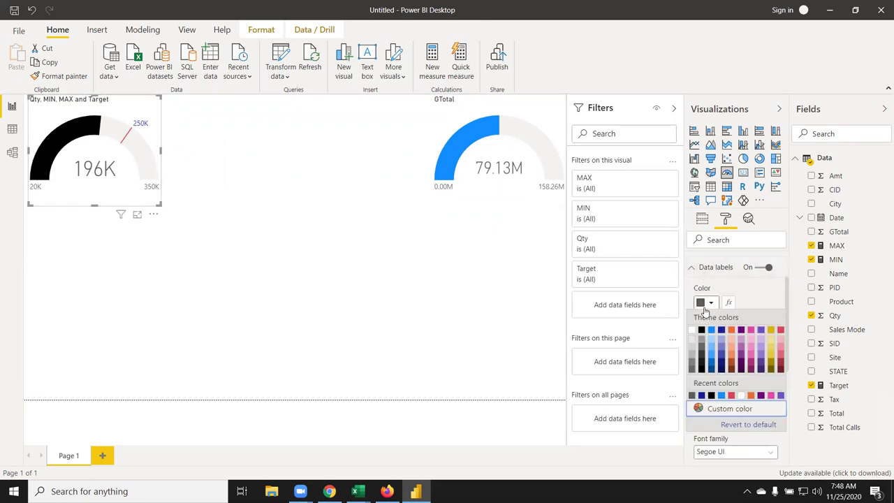
pyautogui.click(723, 330)
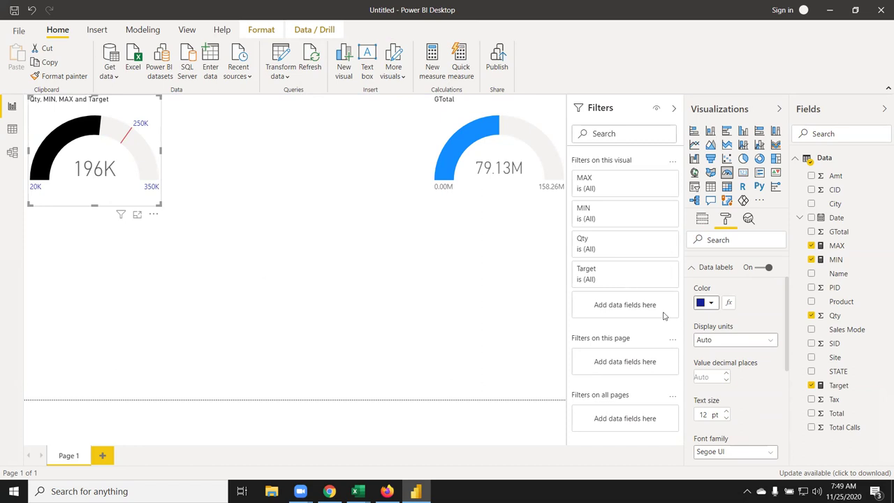
pyautogui.click(696, 268)
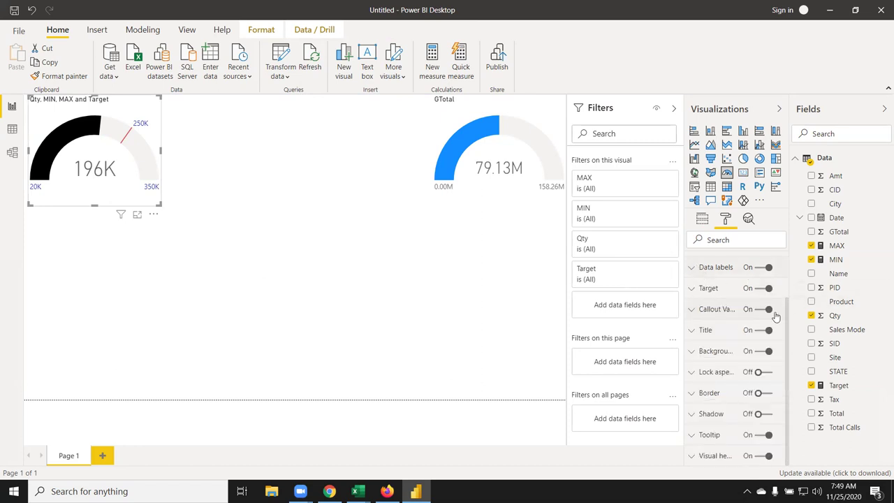
# Step: Keep the Qty gauge's target label display units on Auto
pyautogui.scroll(3, 774, 317)
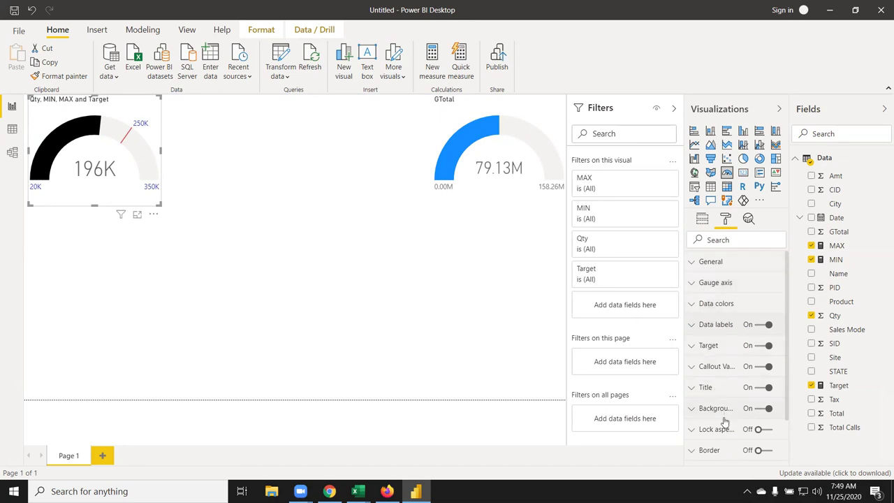
pyautogui.scroll(-2, 726, 422)
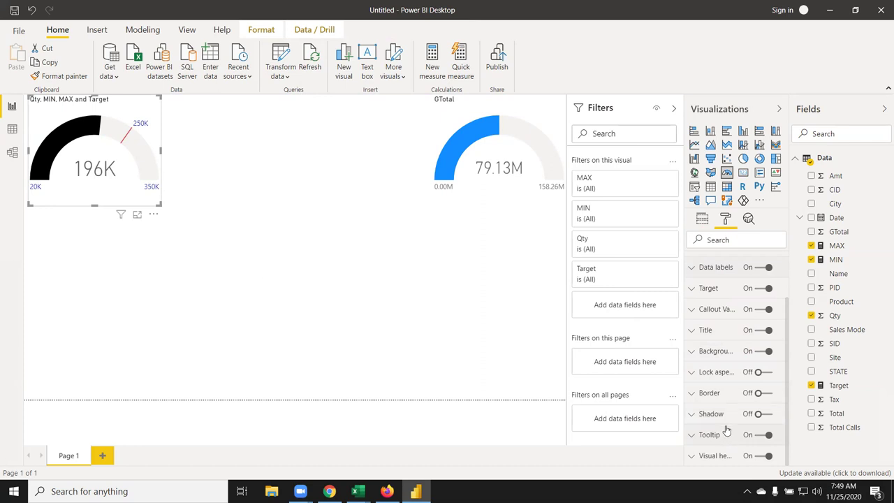
pyautogui.scroll(2, 724, 405)
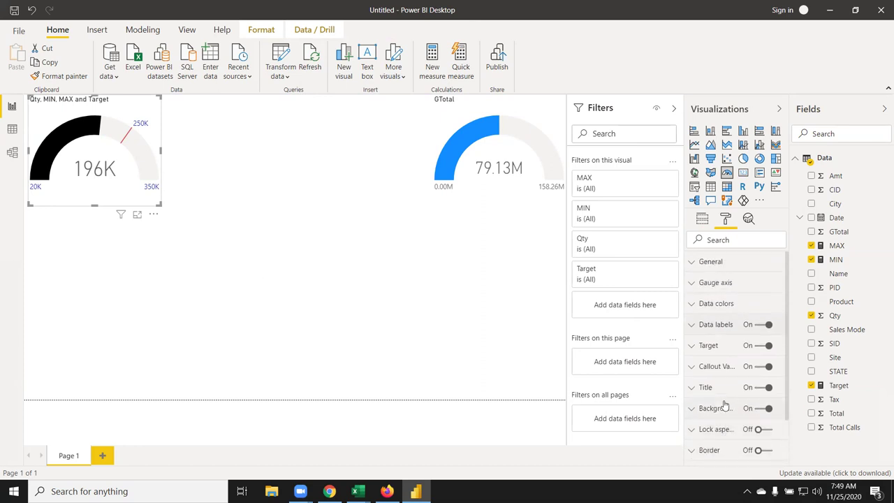
pyautogui.click(708, 347)
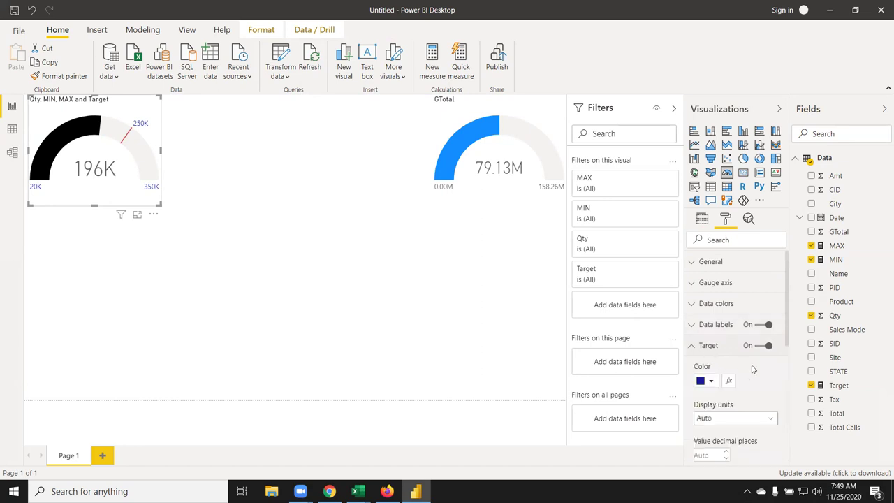
pyautogui.scroll(-3, 752, 376)
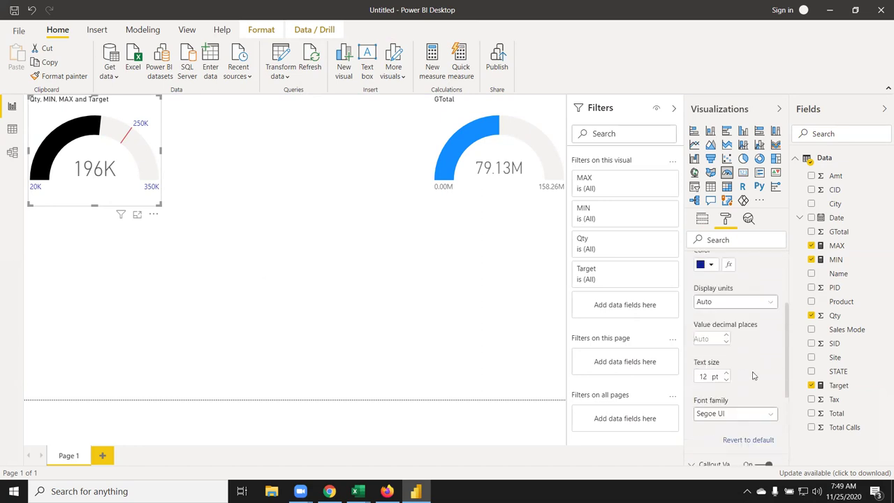
pyautogui.click(740, 304)
pyautogui.click(772, 286)
pyautogui.scroll(-2, 752, 357)
pyautogui.scroll(-2, 750, 352)
pyautogui.scroll(2, 743, 347)
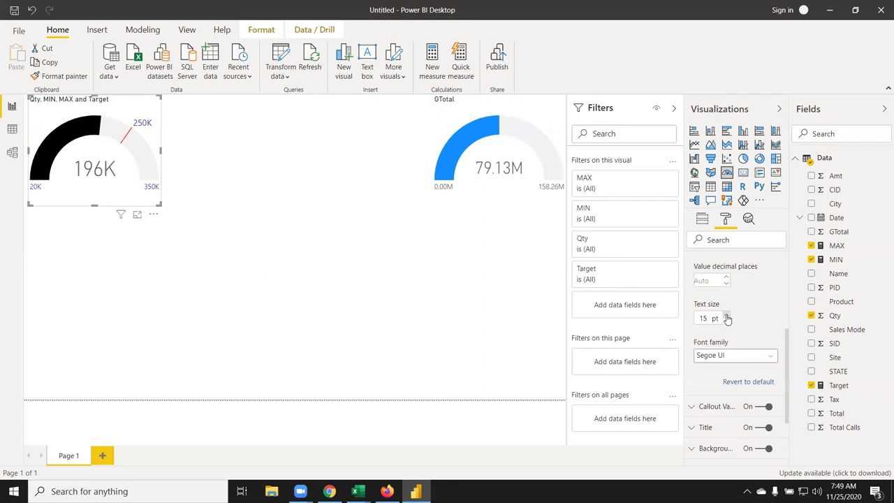
# Step: Raise the target label text size to 15 pt and review the gauge's data colours
pyautogui.click(726, 315)
pyautogui.scroll(-2, 740, 324)
pyautogui.scroll(3, 752, 335)
pyautogui.scroll(2, 752, 339)
pyautogui.click(699, 345)
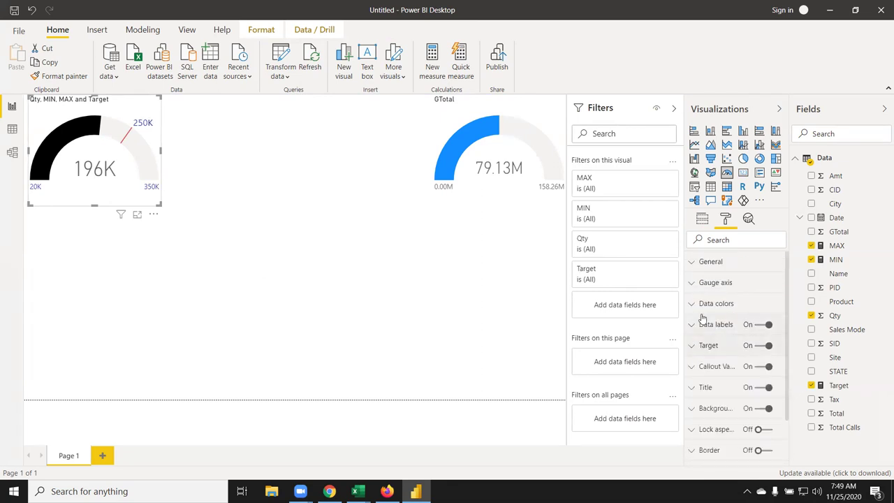
pyautogui.click(703, 304)
pyautogui.scroll(-1, 726, 354)
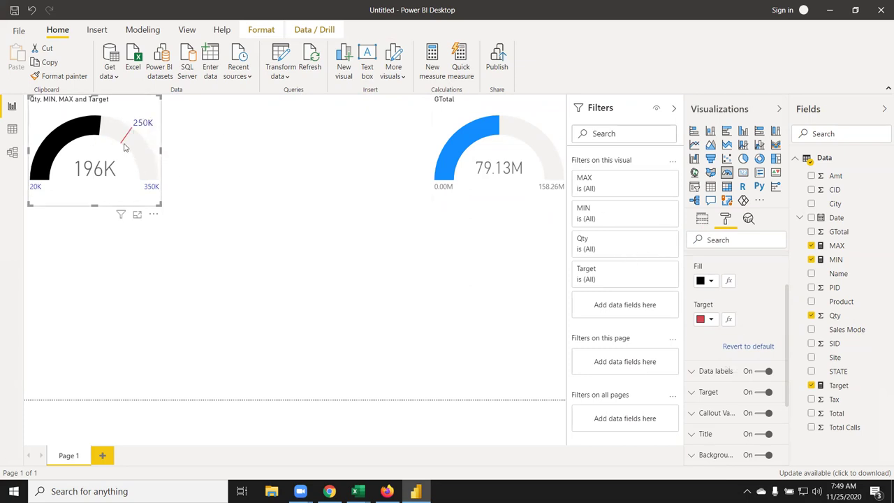
pyautogui.click(268, 188)
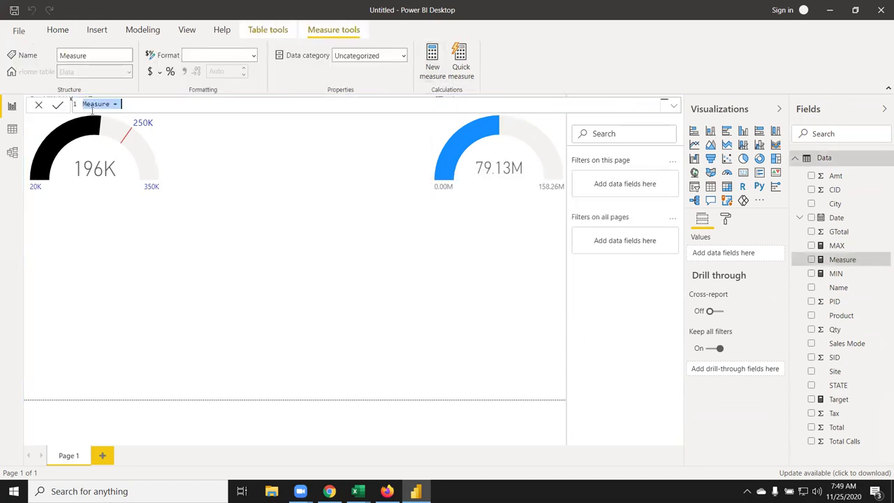
# Step: Name the new measure RTRG and give it the formula [Target]-SUM(Data[Qty])
pyautogui.doubleClick(92, 104)
pyautogui.write('RTRG = s')
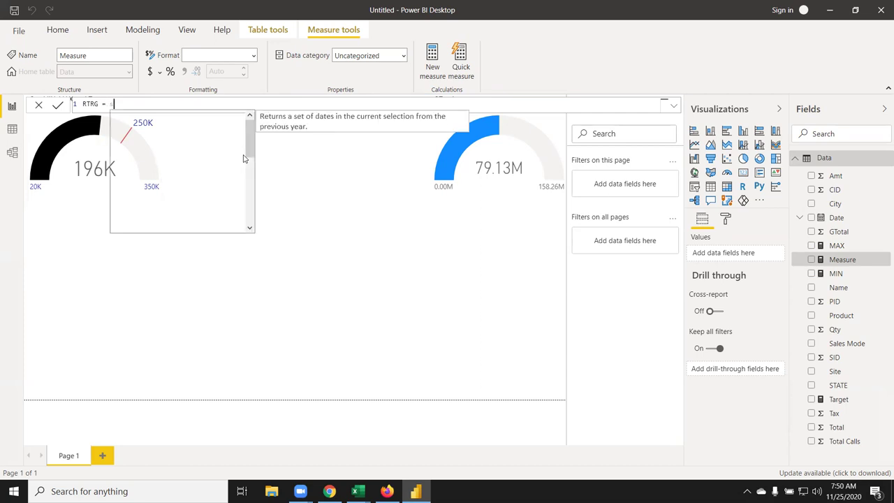
pyautogui.write('um')
pyautogui.press('Tab')
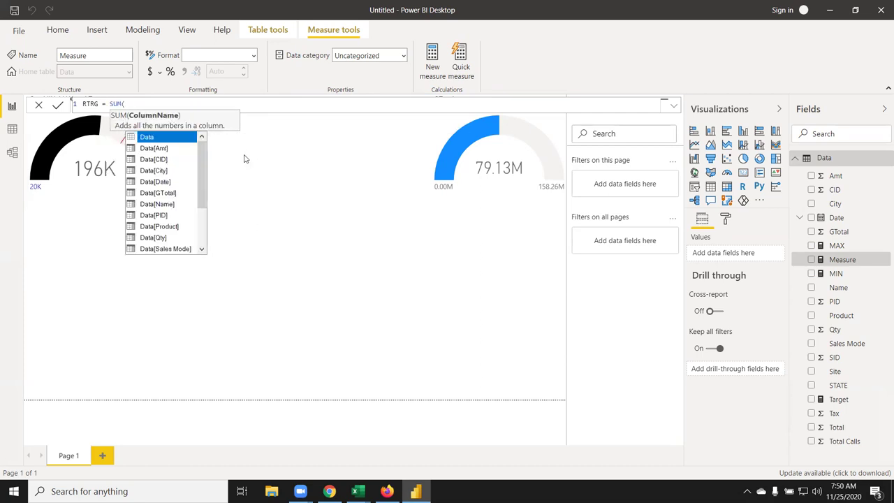
pyautogui.write('q')
pyautogui.press('Tab')
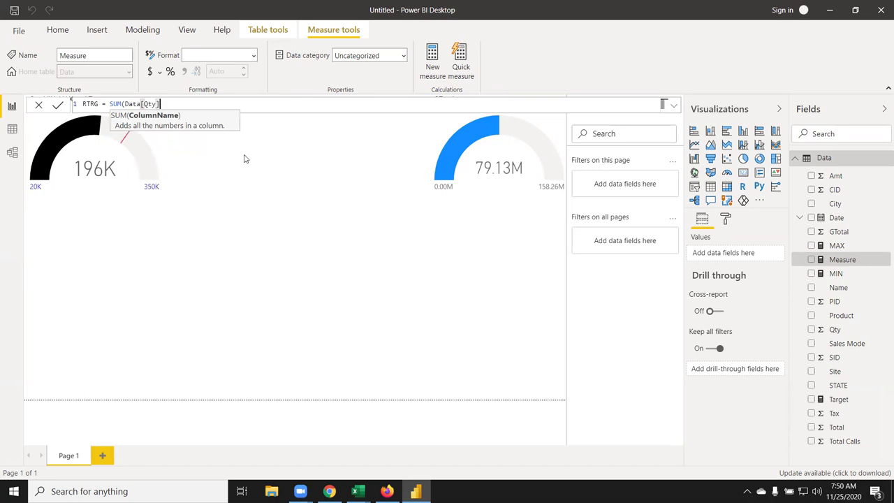
pyautogui.write(')')
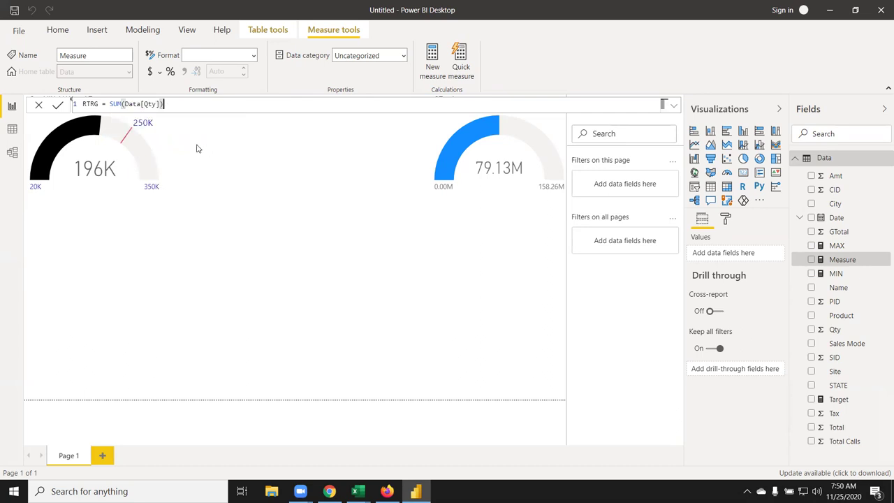
pyautogui.click(110, 104)
pyautogui.write('t')
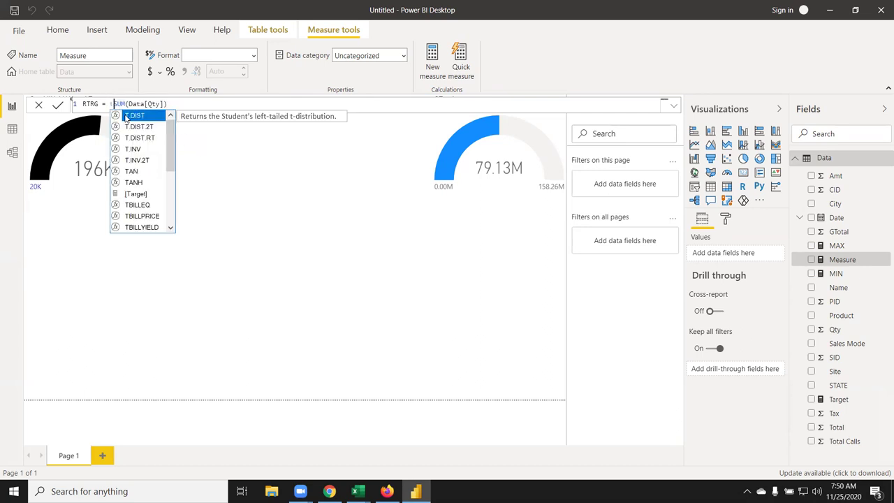
pyautogui.write('ar')
pyautogui.press('Tab')
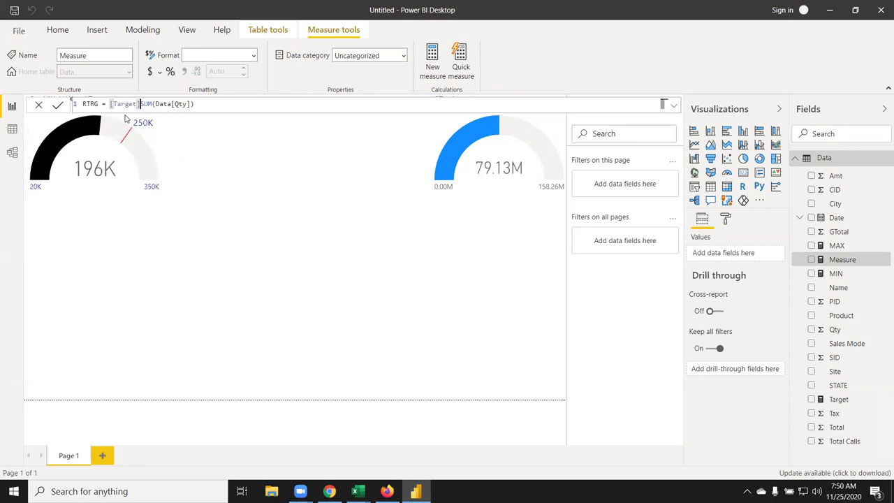
pyautogui.write('-')
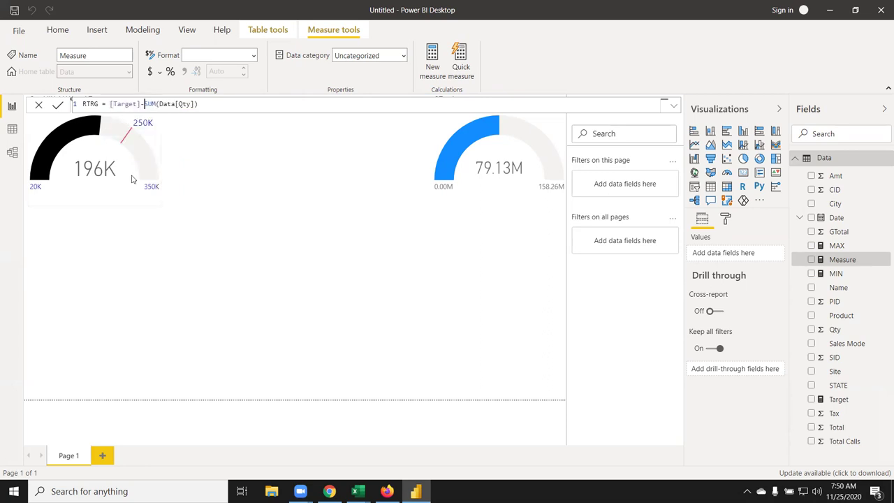
# Step: Commit the RTRG measure and add it to the Qty gauge's Tooltips
pyautogui.press('Return')
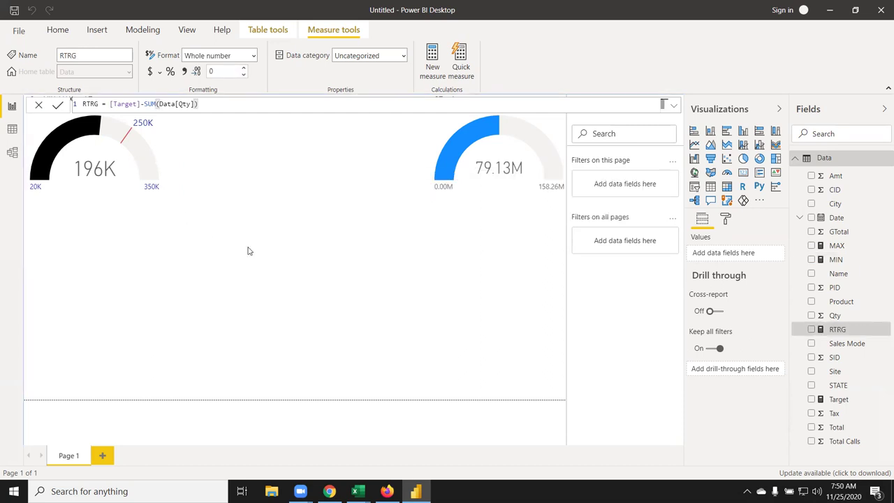
pyautogui.click(272, 251)
pyautogui.moveTo(837, 328)
pyautogui.mouseDown()
pyautogui.moveTo(253, 232)
pyautogui.moveTo(140, 115)
pyautogui.mouseUp()
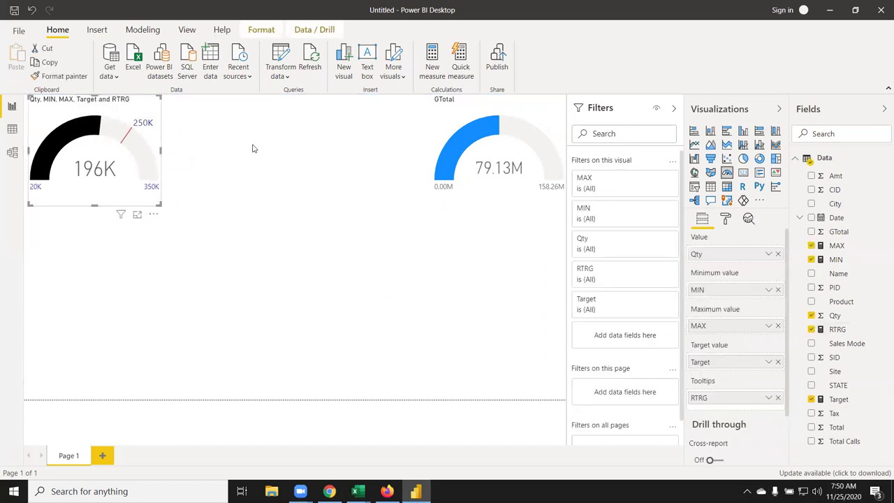
# Step: Remove RTRG from the Qty gauge's Tooltips again
pyautogui.scroll(-2, 754, 350)
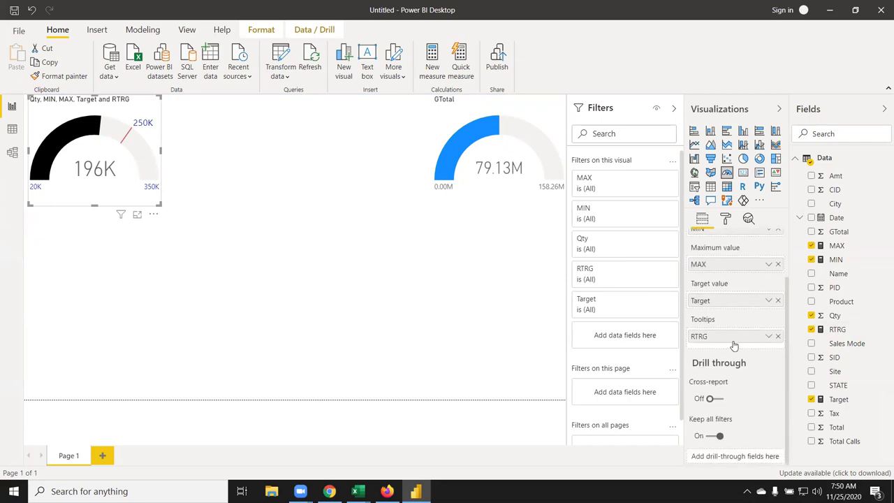
pyautogui.moveTo(733, 345); pyautogui.dragTo(237, 171)
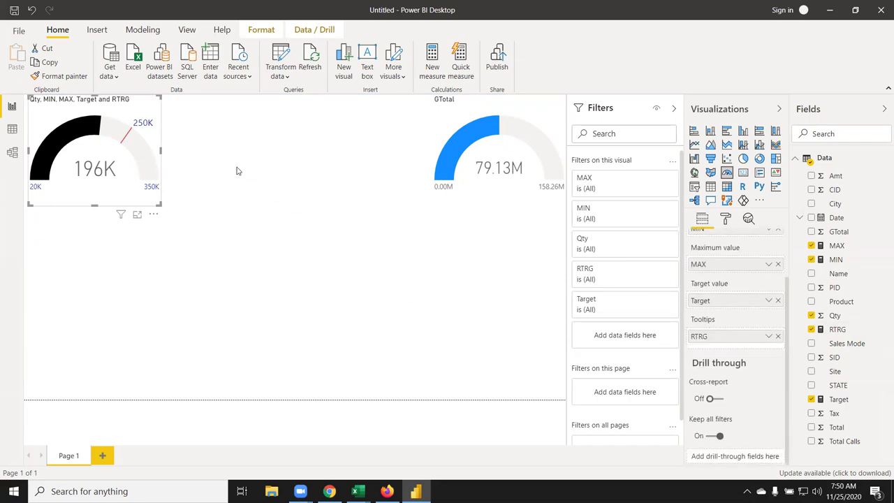
pyautogui.click(777, 336)
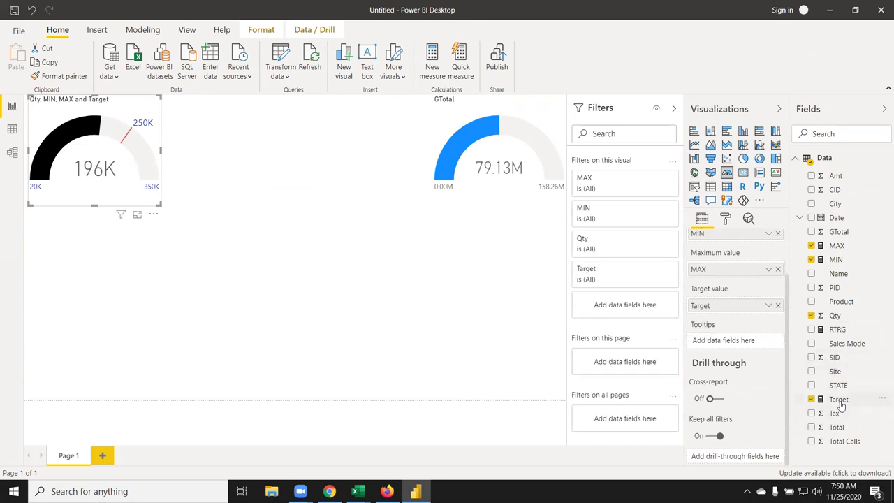
# Step: Add RTRG as a small table reading 54064 over the Qty gauge near 250K
pyautogui.moveTo(827, 338); pyautogui.dragTo(365, 266)
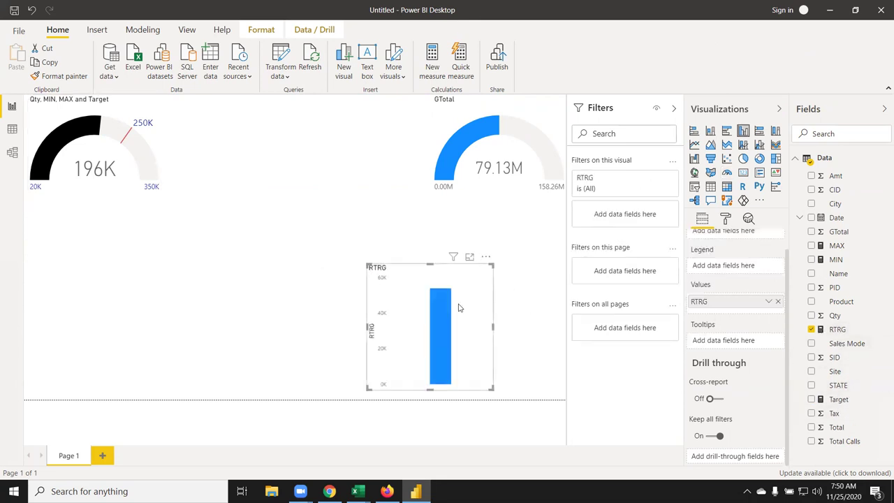
pyautogui.click(709, 187)
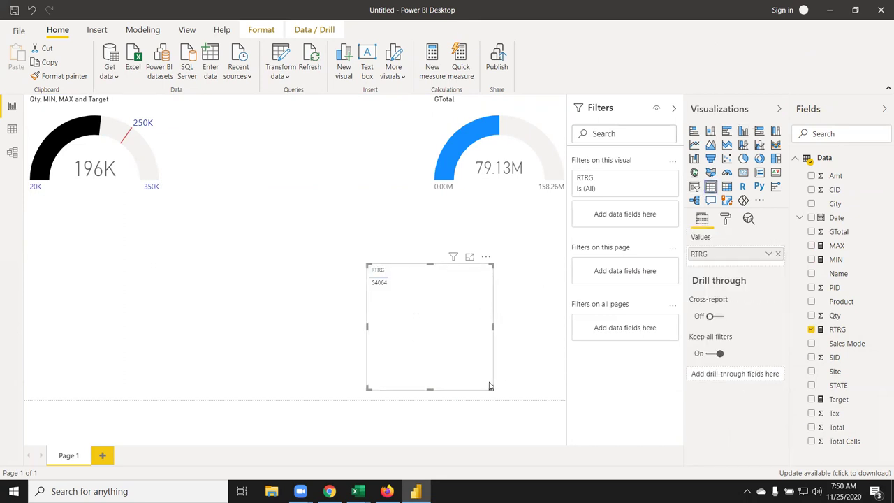
pyautogui.moveTo(488, 388); pyautogui.dragTo(393, 289)
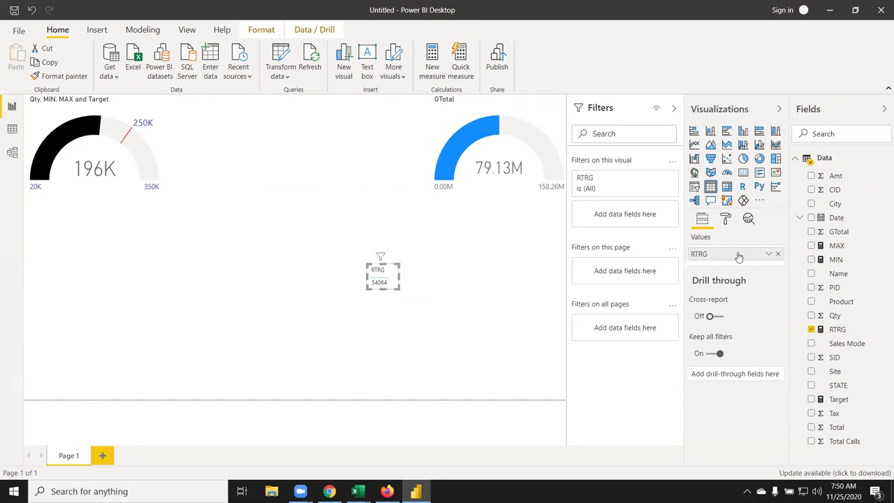
pyautogui.click(725, 219)
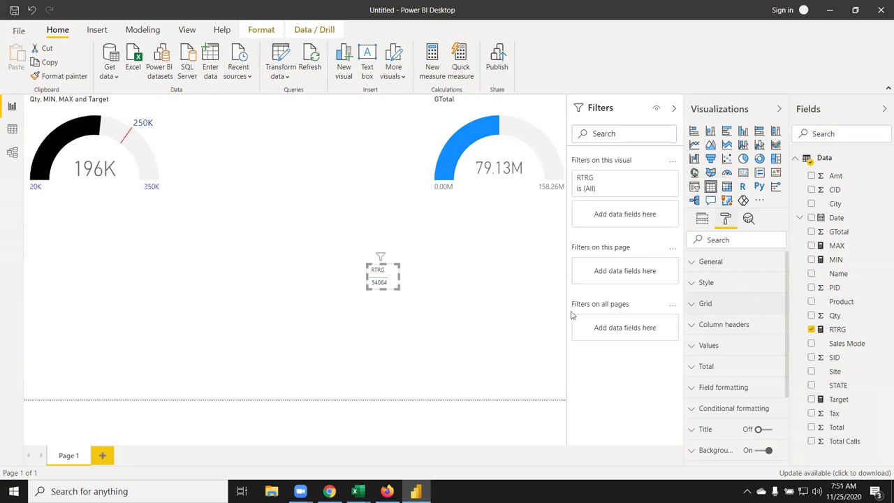
pyautogui.moveTo(392, 269)
pyautogui.mouseDown()
pyautogui.moveTo(128, 104)
pyautogui.moveTo(133, 113)
pyautogui.mouseUp()
# Step: Switch the RTRG table's background Off so the Qty gauge shows behind 54064
pyautogui.click(262, 147)
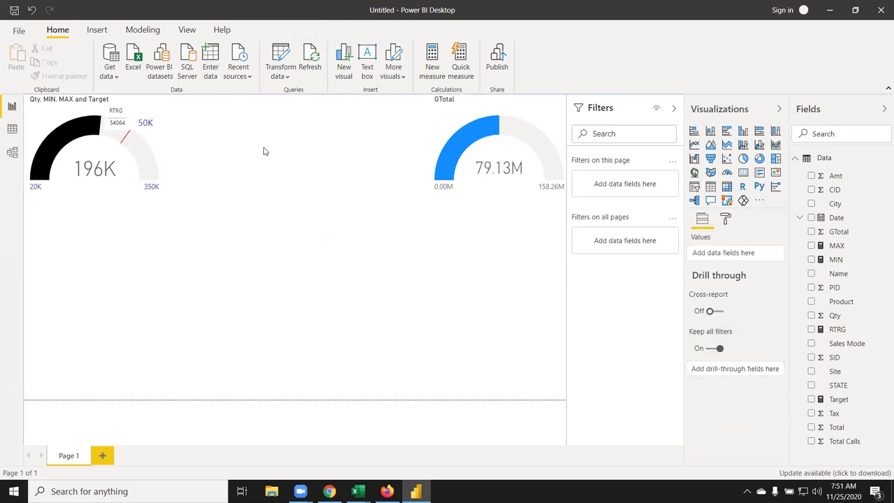
pyautogui.click(132, 124)
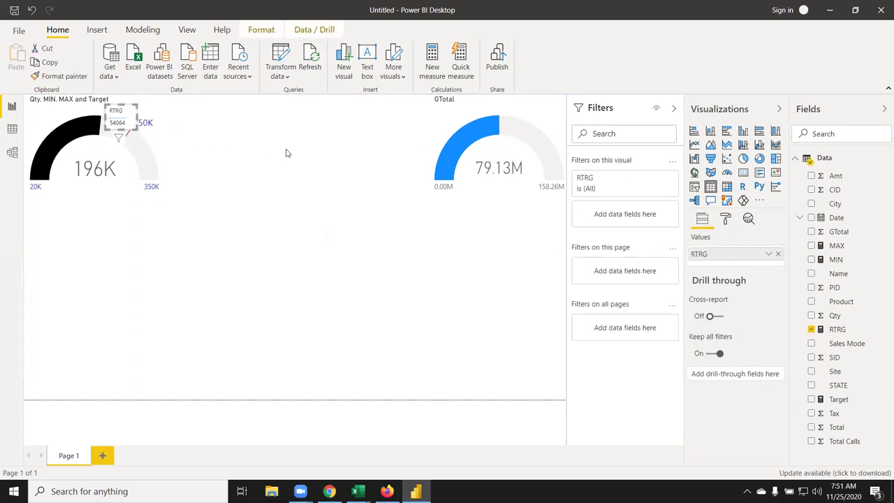
pyautogui.click(726, 221)
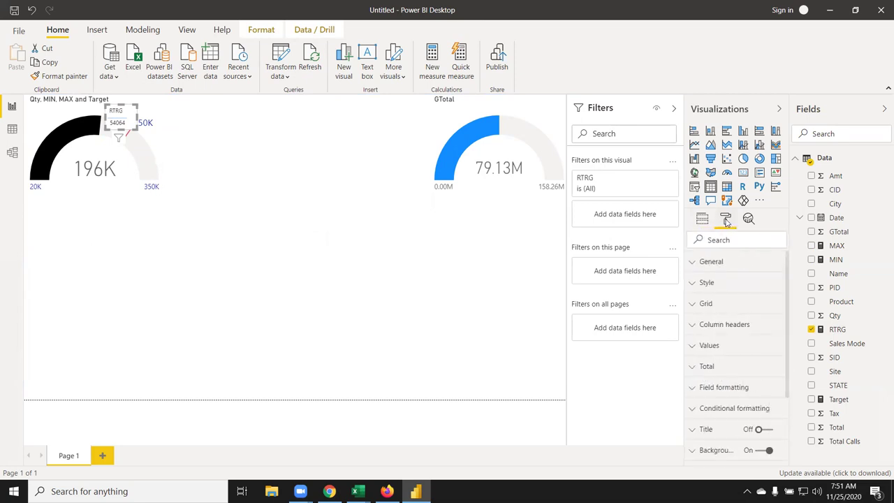
pyautogui.click(731, 265)
pyautogui.scroll(-3, 740, 275)
pyautogui.scroll(1, 747, 294)
pyautogui.scroll(-3, 747, 294)
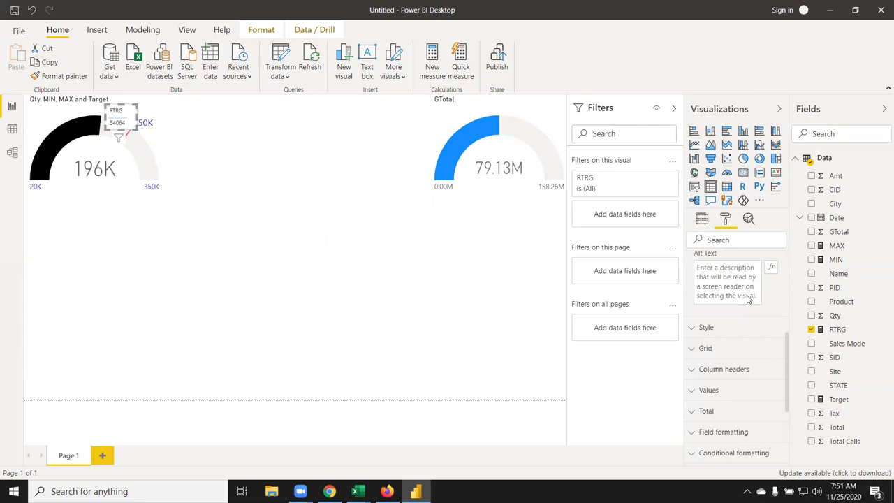
pyautogui.click(740, 313)
pyautogui.scroll(-3, 740, 314)
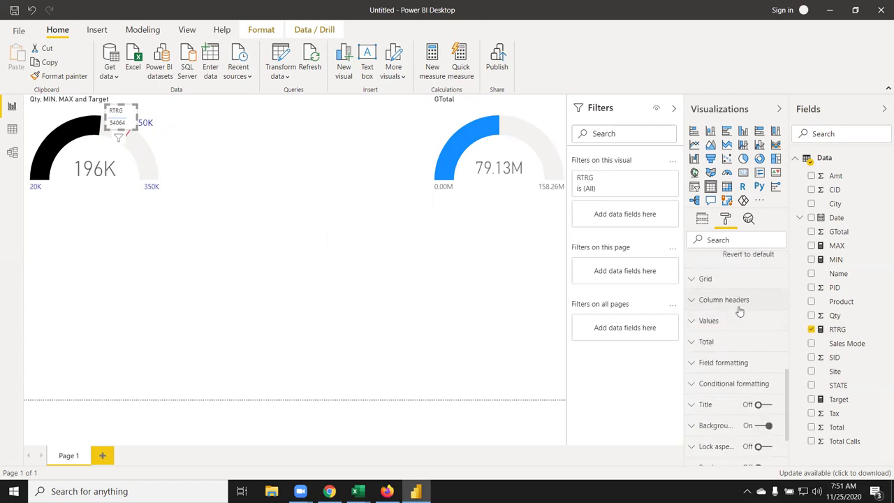
pyautogui.scroll(-1, 750, 352)
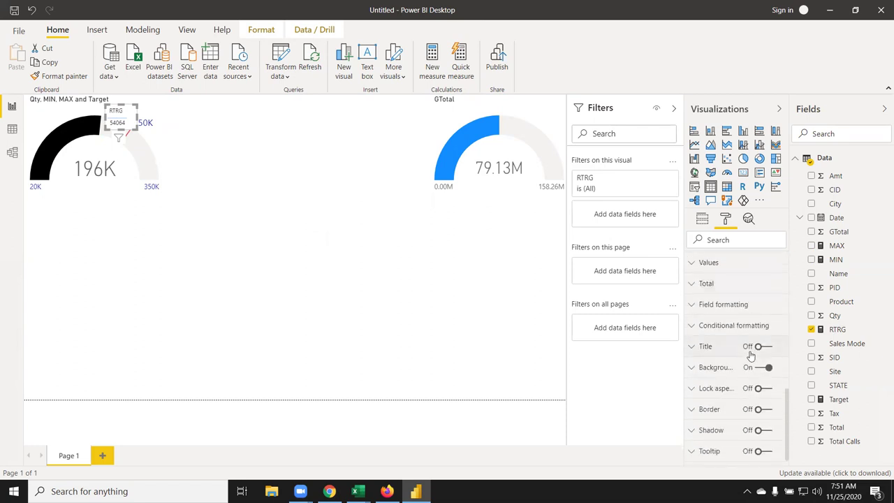
pyautogui.click(715, 369)
pyautogui.click(757, 370)
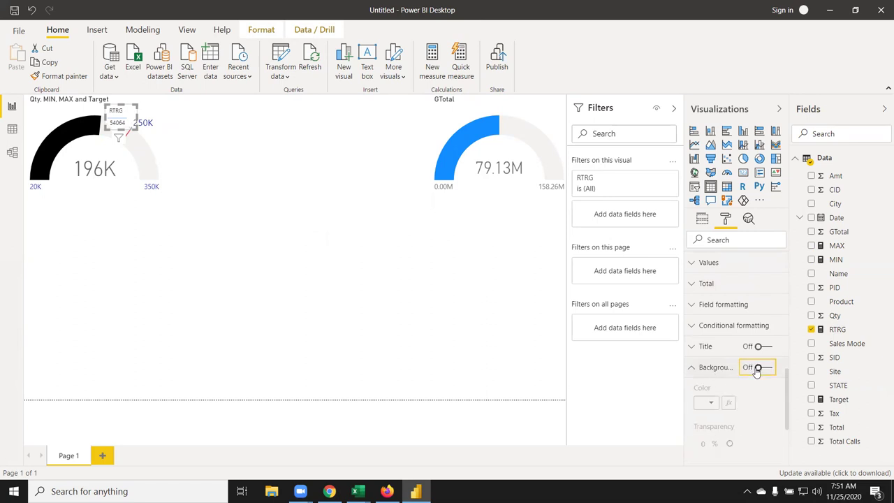
pyautogui.click(440, 282)
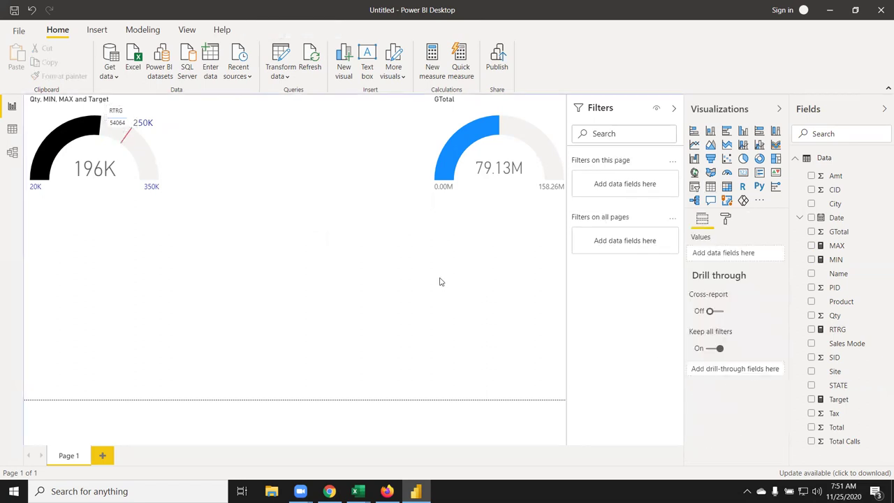
# Step: Turn the Totals off for the small RTRG table on the Qty gauge
pyautogui.click(115, 110)
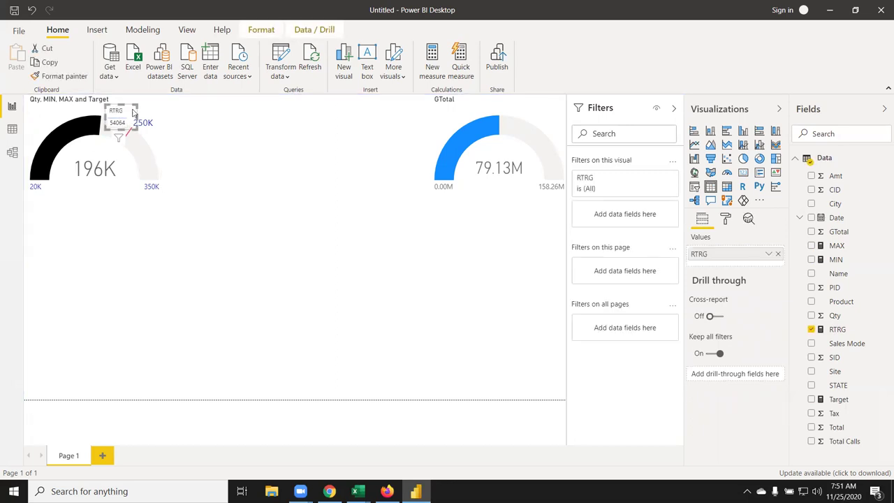
pyautogui.click(725, 220)
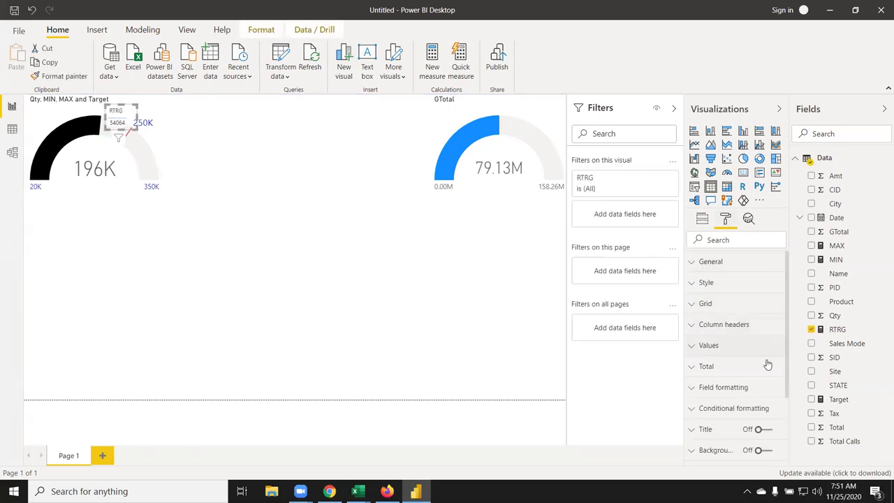
pyautogui.scroll(-3, 761, 392)
pyautogui.scroll(-2, 761, 392)
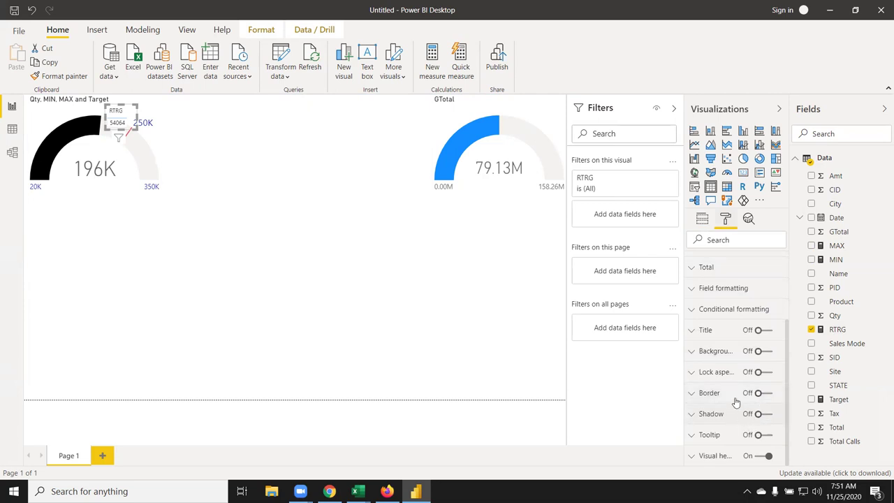
pyautogui.click(717, 277)
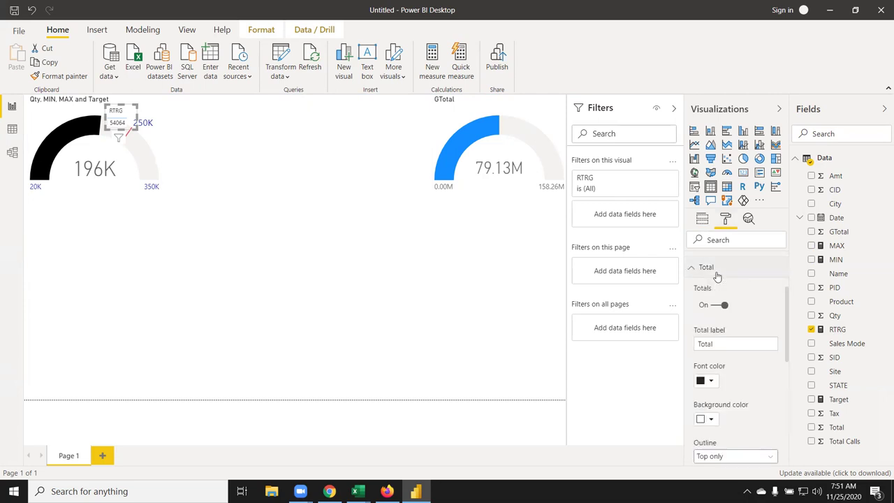
pyautogui.click(717, 276)
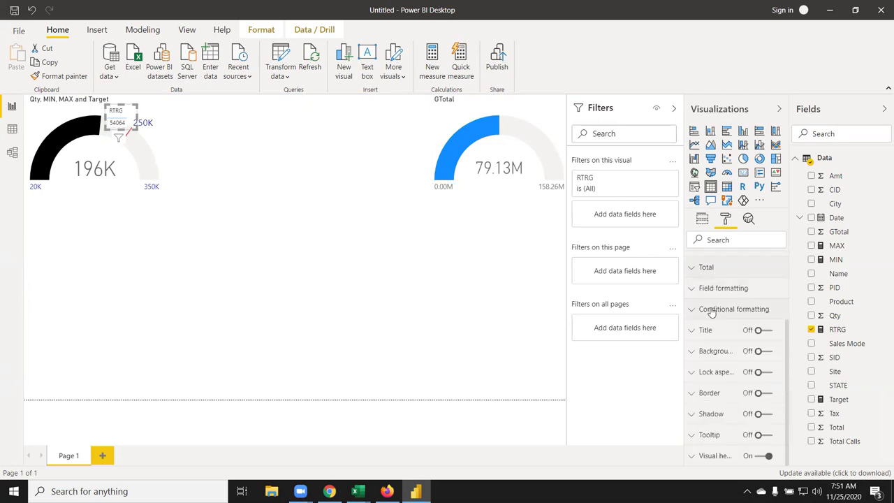
pyautogui.click(727, 270)
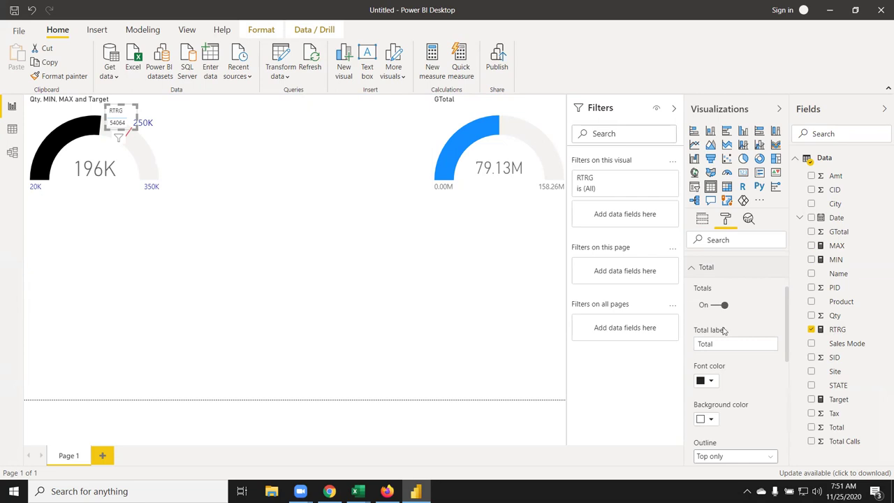
pyautogui.scroll(-2, 733, 378)
pyautogui.scroll(-2, 731, 377)
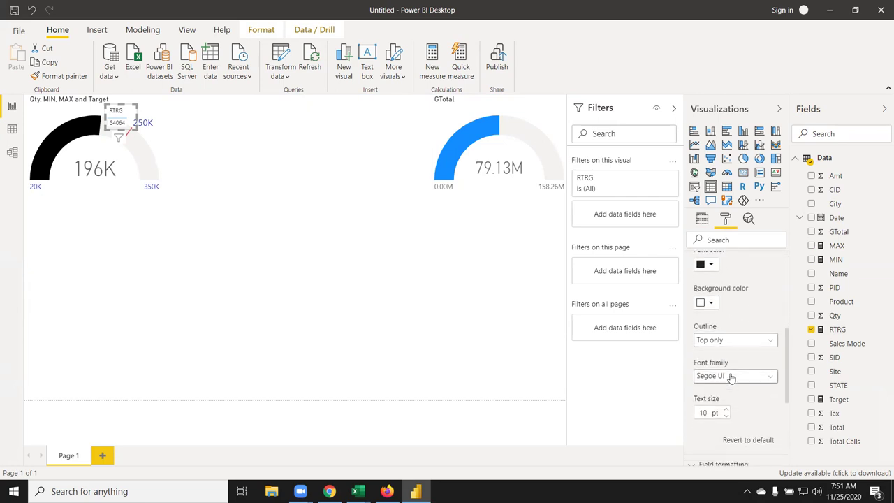
pyautogui.scroll(-2, 731, 377)
pyautogui.scroll(1, 717, 326)
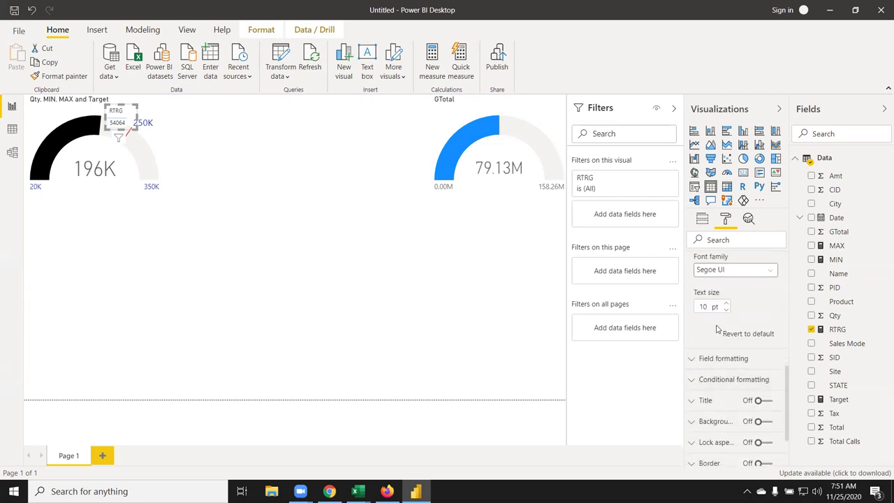
pyautogui.scroll(2, 716, 302)
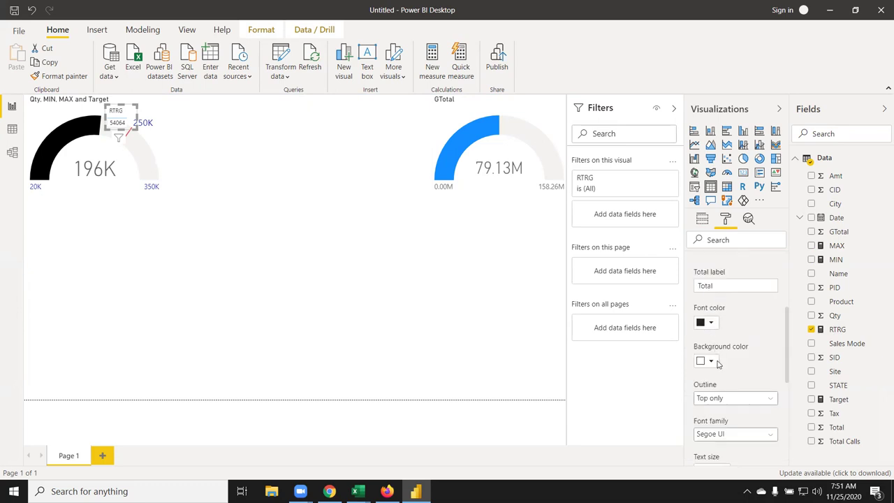
pyautogui.click(717, 362)
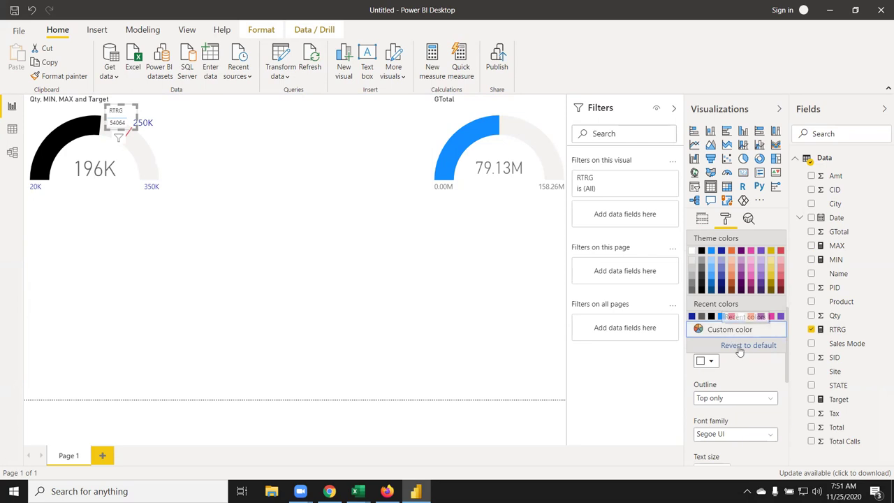
pyautogui.click(748, 366)
pyautogui.scroll(3, 745, 358)
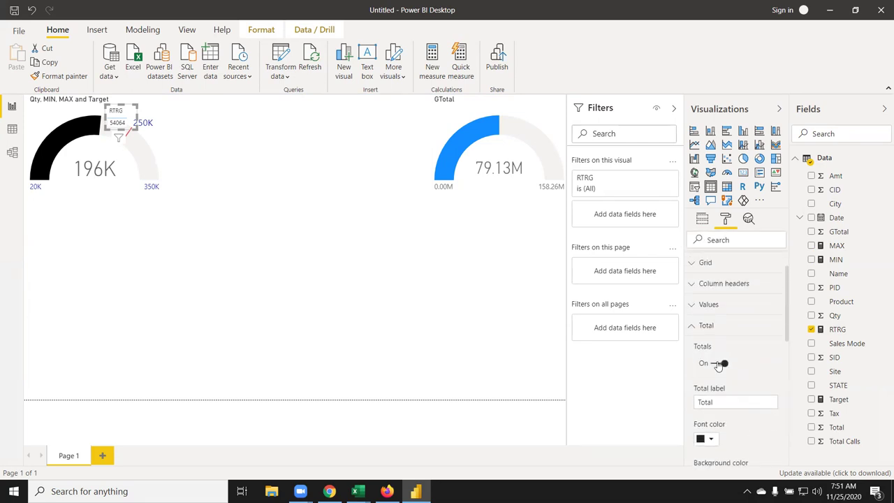
pyautogui.click(715, 363)
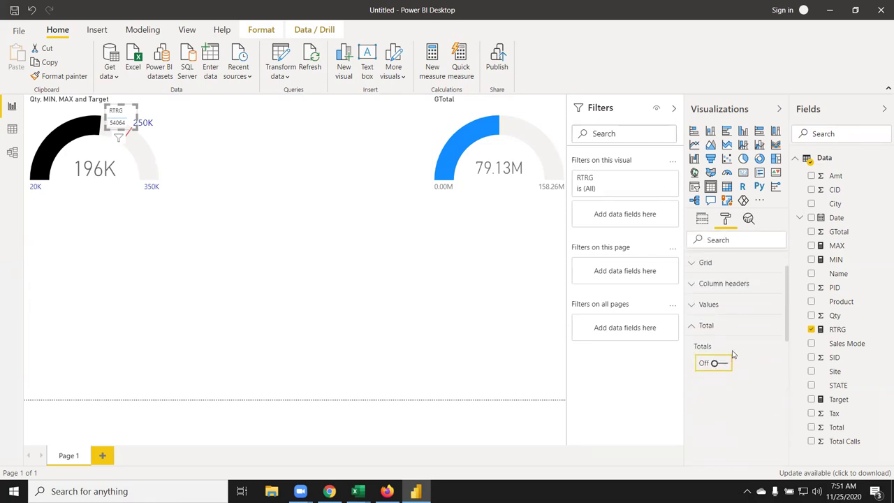
pyautogui.click(699, 326)
# Step: Check the values background colour options, leaving them unchanged, and deselect the visual
pyautogui.click(705, 307)
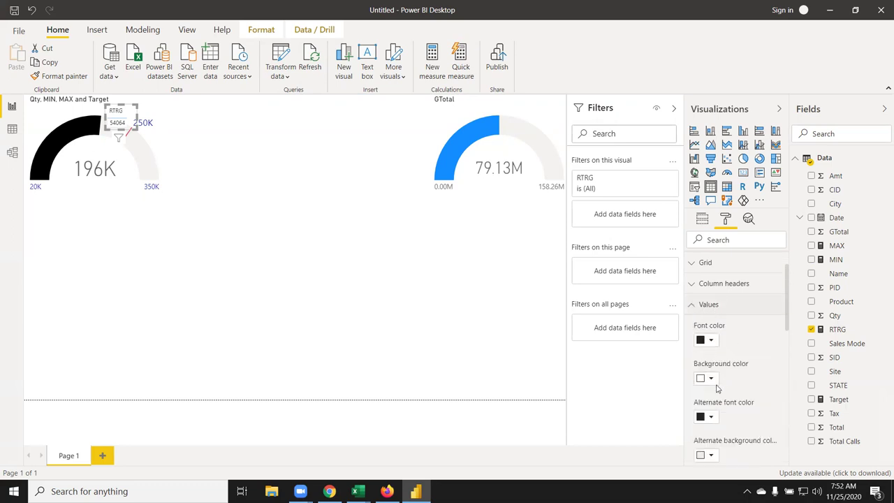
pyautogui.scroll(-2, 717, 388)
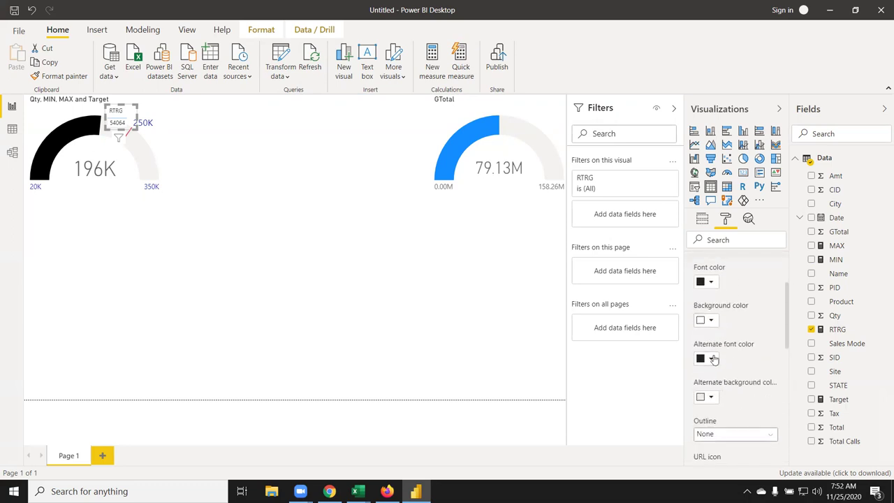
pyautogui.click(711, 321)
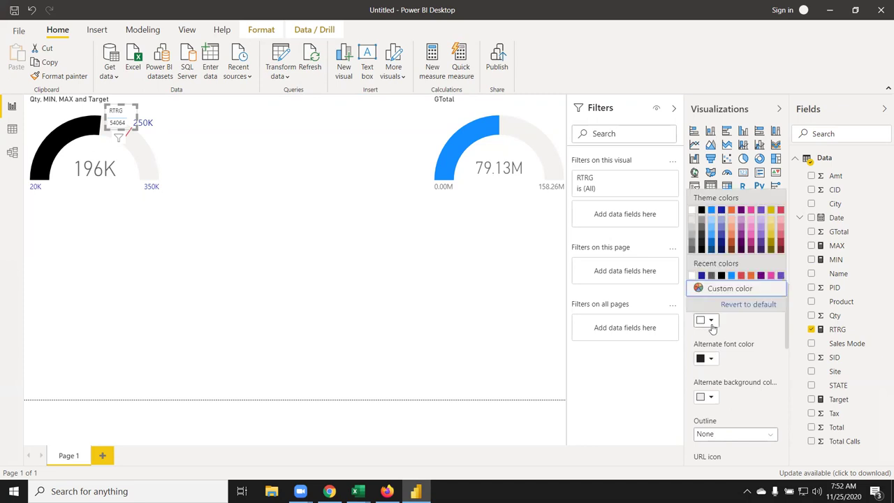
pyautogui.scroll(2, 721, 335)
pyautogui.scroll(1, 719, 347)
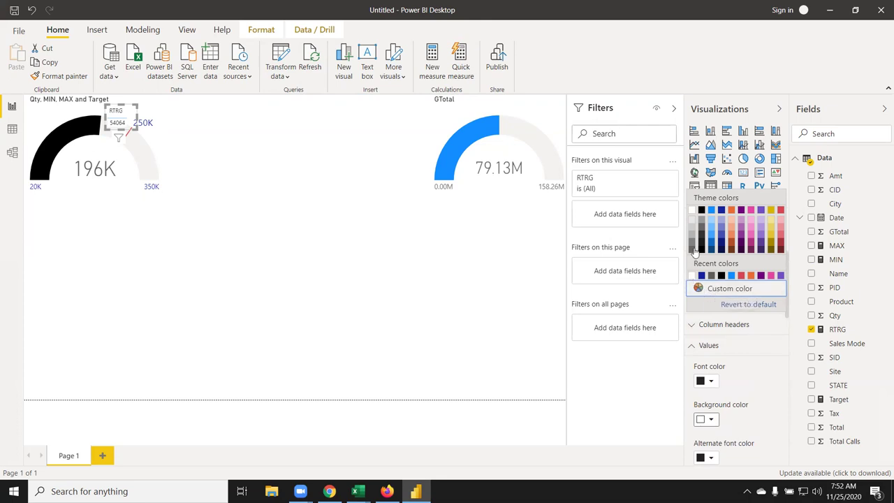
pyautogui.click(384, 289)
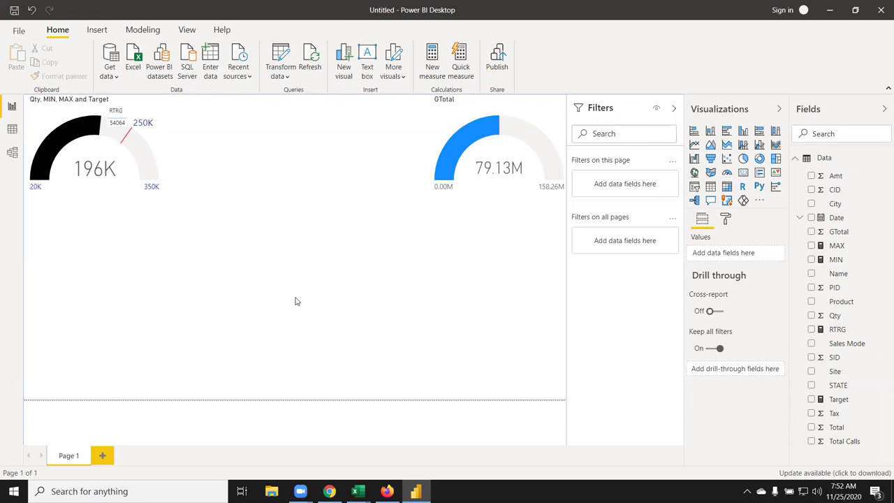
# Step: Choose Average per category as the new quick measure's calculation
pyautogui.click(722, 222)
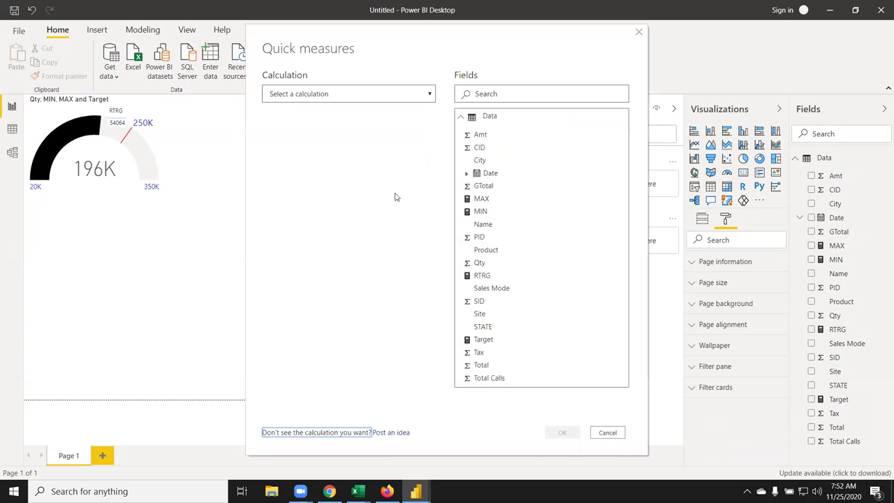
pyautogui.click(318, 97)
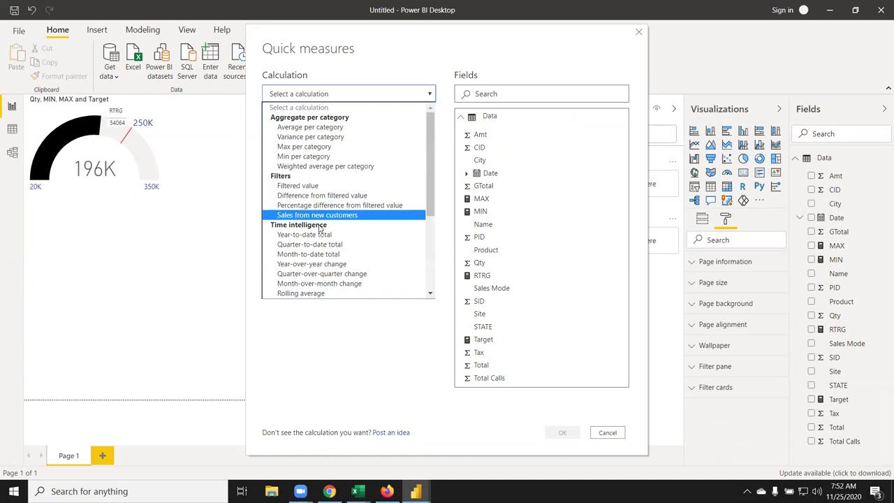
pyautogui.scroll(-5, 340, 283)
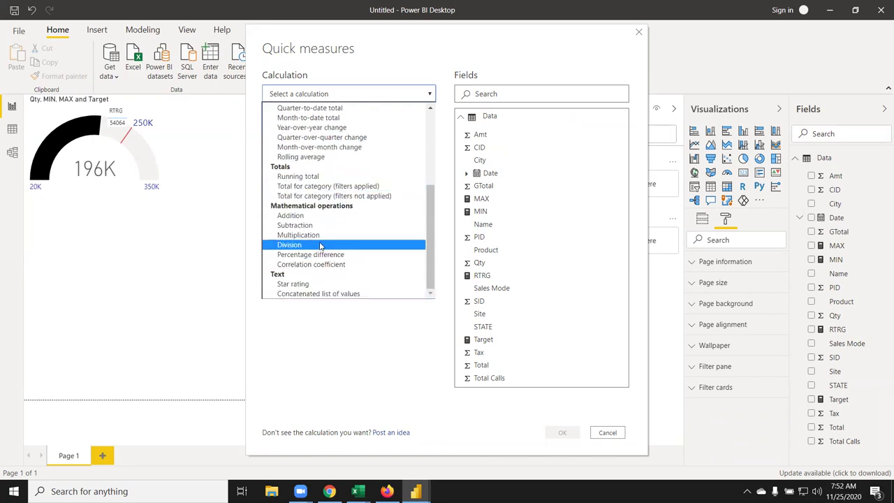
pyautogui.scroll(4, 321, 244)
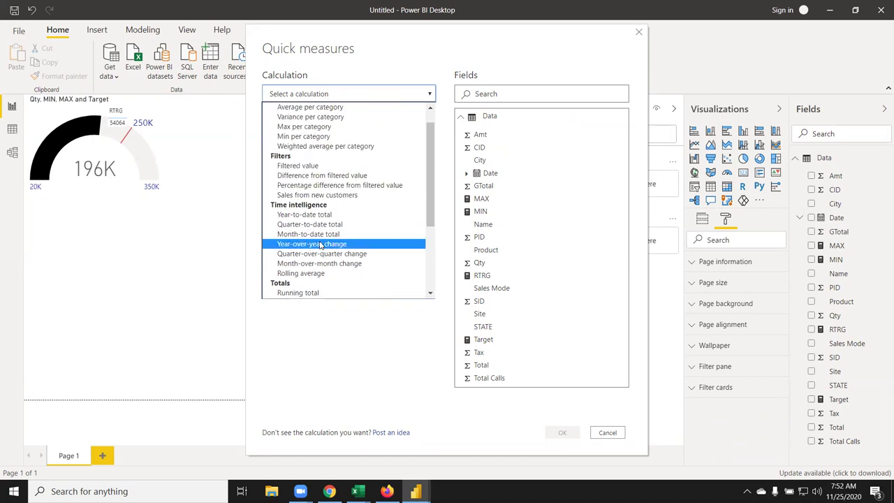
pyautogui.scroll(1, 320, 245)
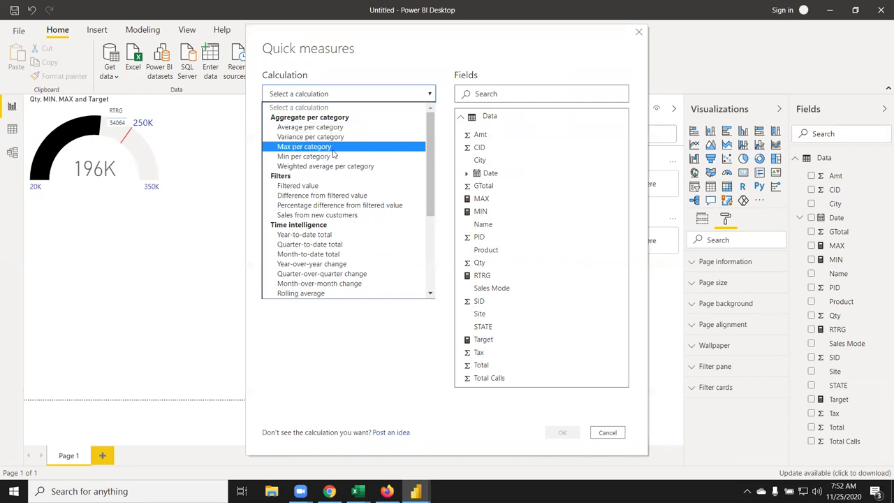
pyautogui.click(336, 129)
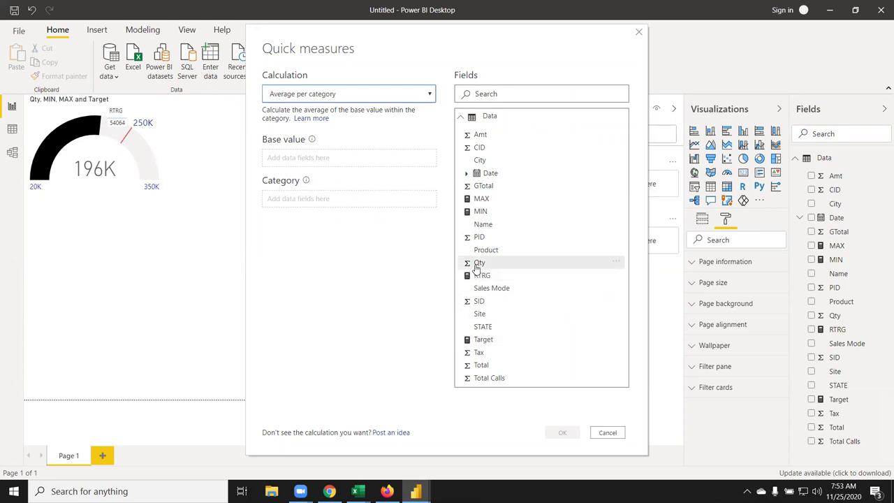
# Step: Build the quick measure with Average of Qty as base value and Name as category
pyautogui.moveTo(476, 267); pyautogui.dragTo(317, 168)
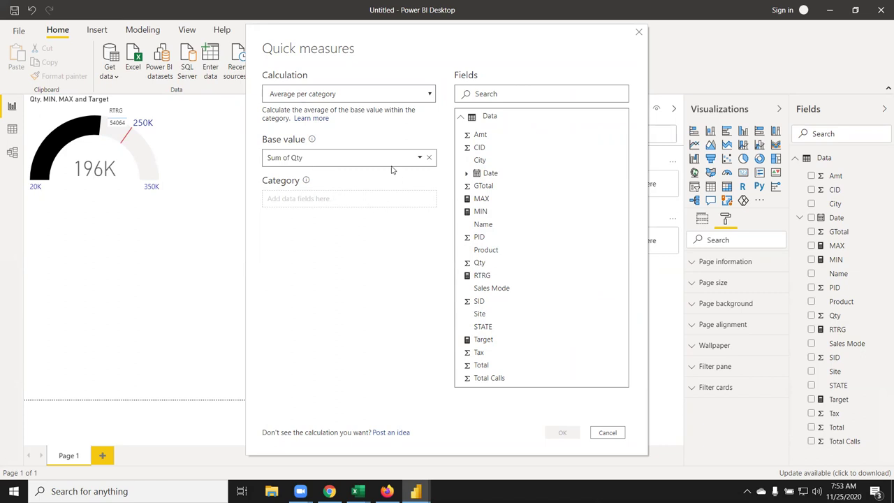
pyautogui.click(420, 158)
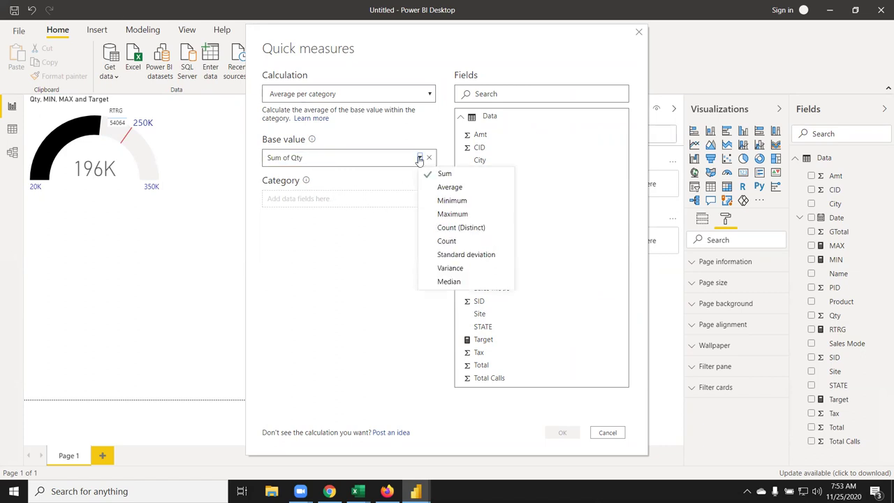
pyautogui.click(435, 190)
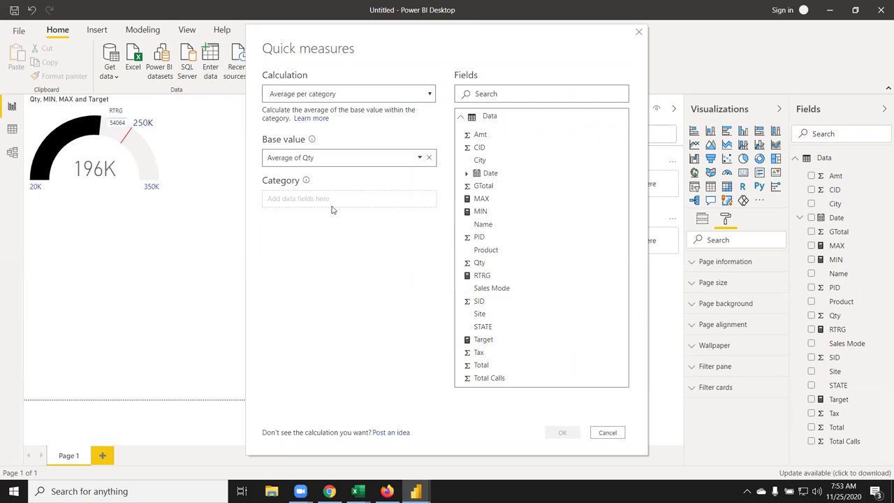
pyautogui.moveTo(513, 225)
pyautogui.mouseDown()
pyautogui.moveTo(284, 207)
pyautogui.moveTo(293, 203)
pyautogui.mouseUp()
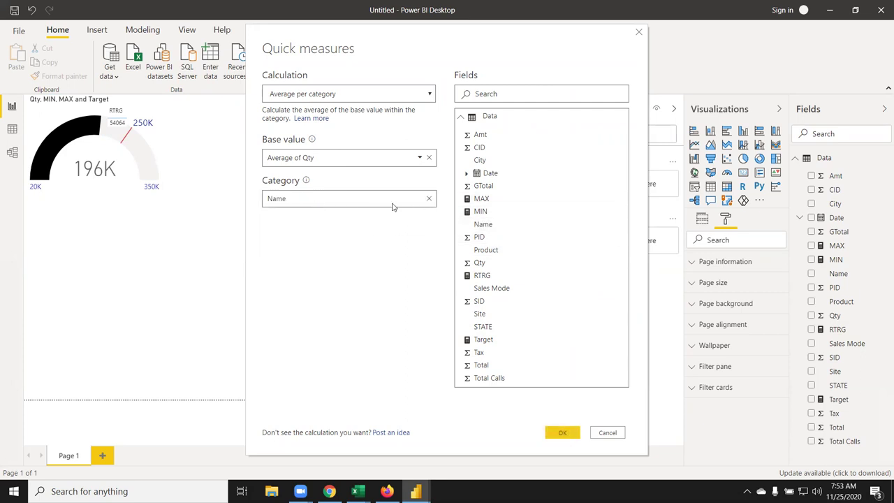
pyautogui.click(562, 436)
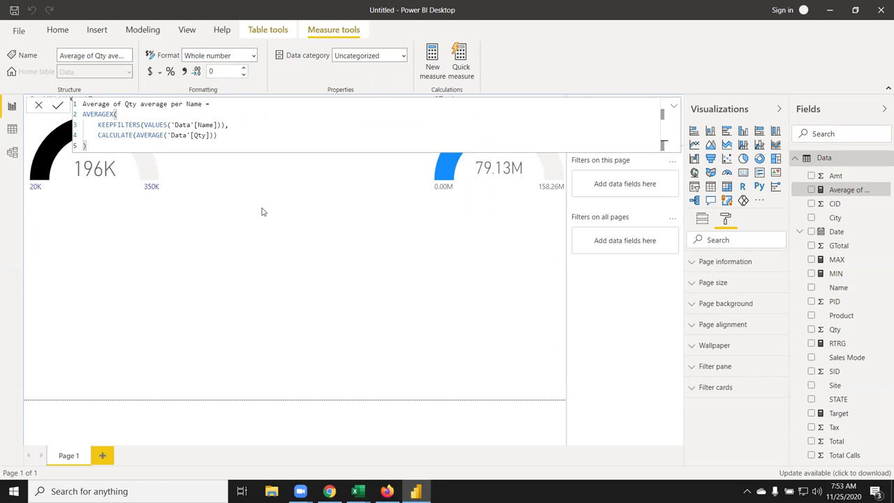
# Step: Place the average-per-Name measure on the page as a table, then delete that table
pyautogui.click(333, 231)
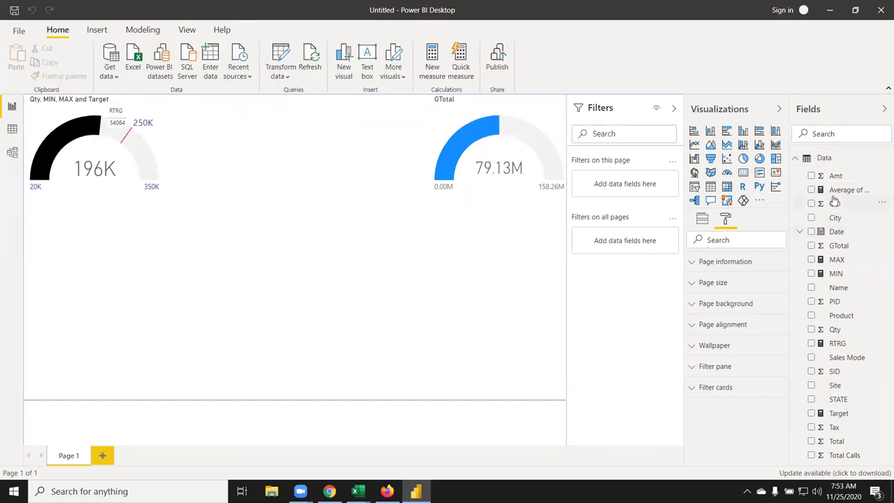
pyautogui.moveTo(845, 190); pyautogui.dragTo(289, 228)
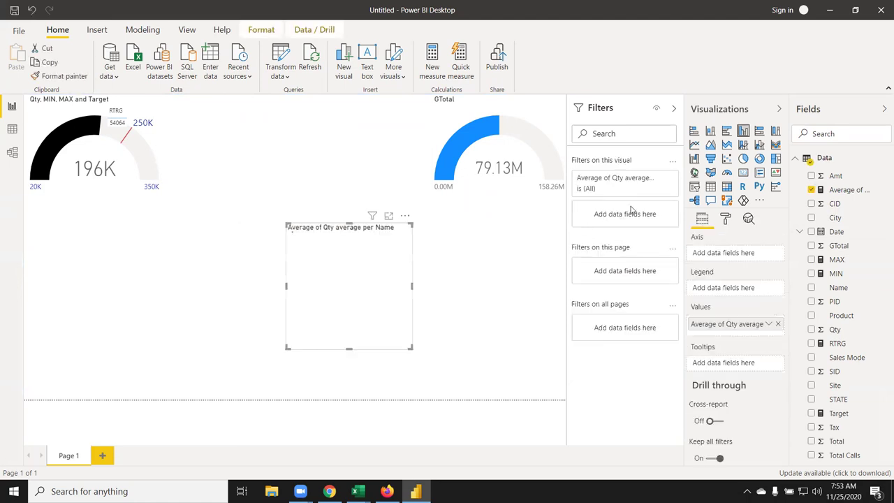
pyautogui.click(710, 186)
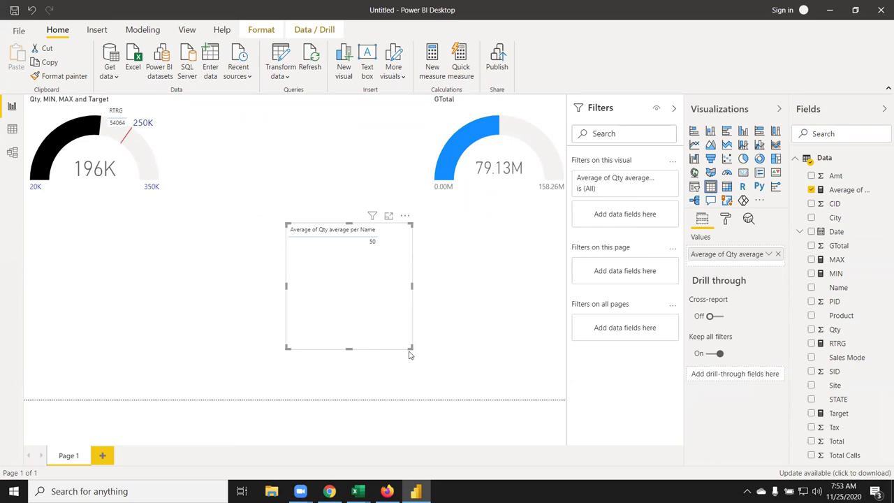
pyautogui.moveTo(410, 345); pyautogui.dragTo(384, 255)
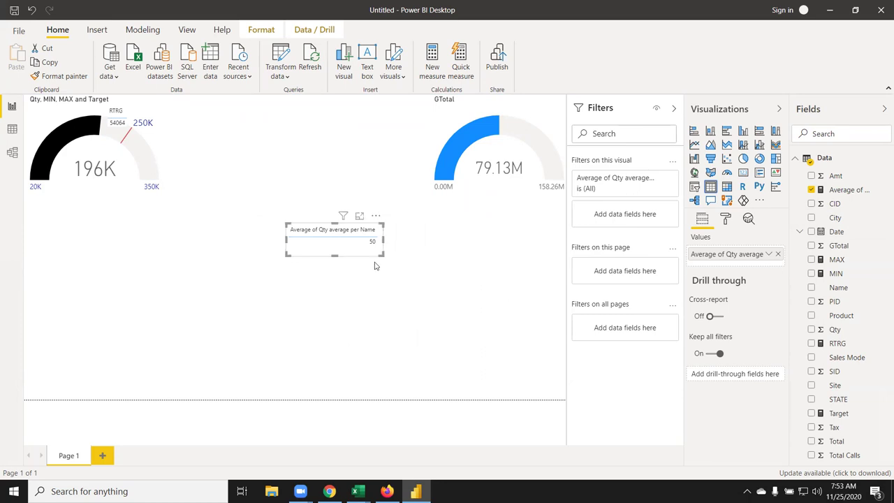
pyautogui.press('Delete')
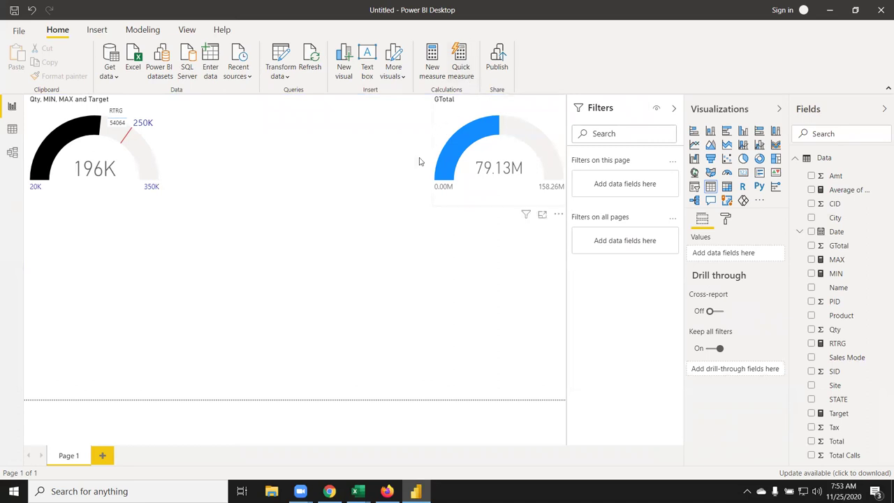
# Step: Start a Filtered value quick measure with Sum of Qty as the base value
pyautogui.click(460, 62)
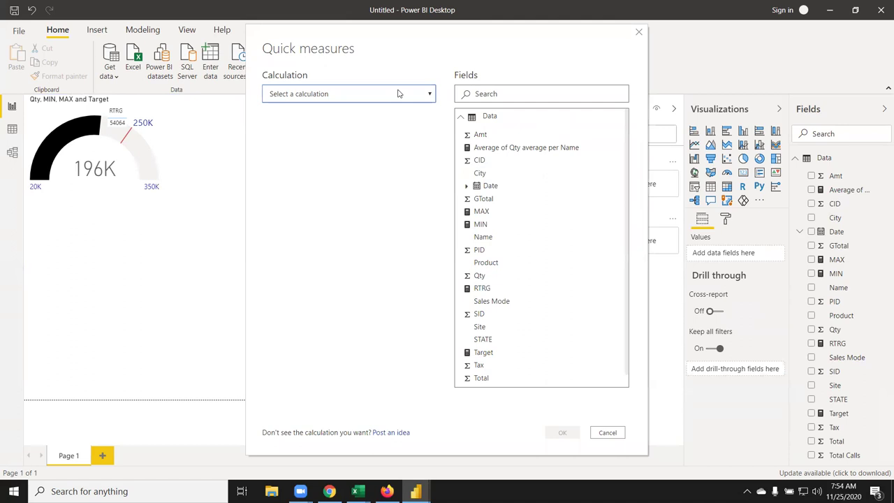
pyautogui.click(398, 93)
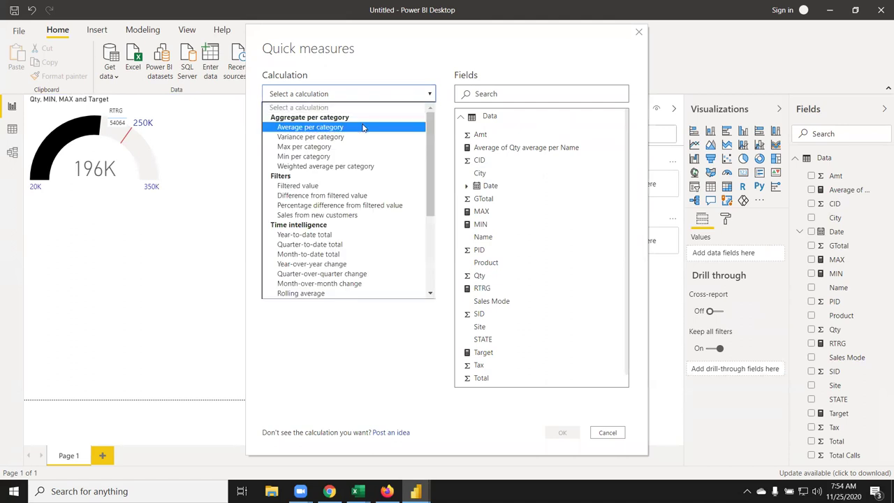
pyautogui.click(362, 190)
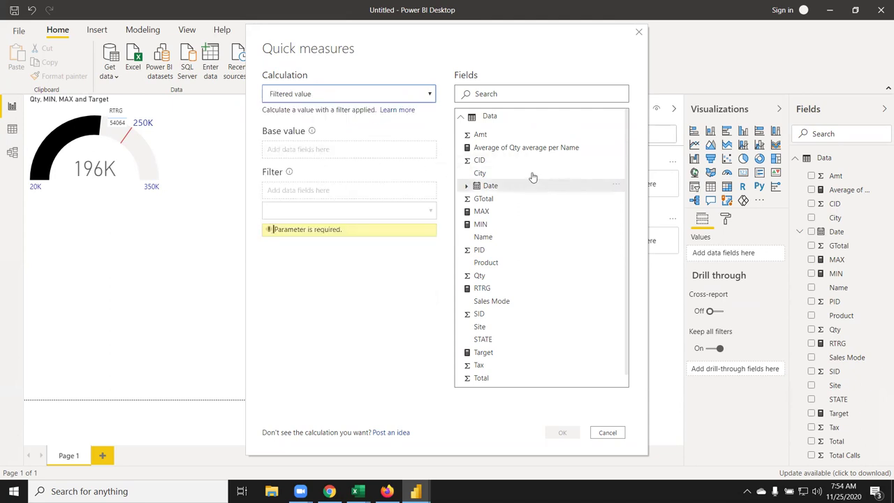
pyautogui.moveTo(507, 276)
pyautogui.mouseDown()
pyautogui.moveTo(397, 201)
pyautogui.moveTo(356, 149)
pyautogui.mouseUp()
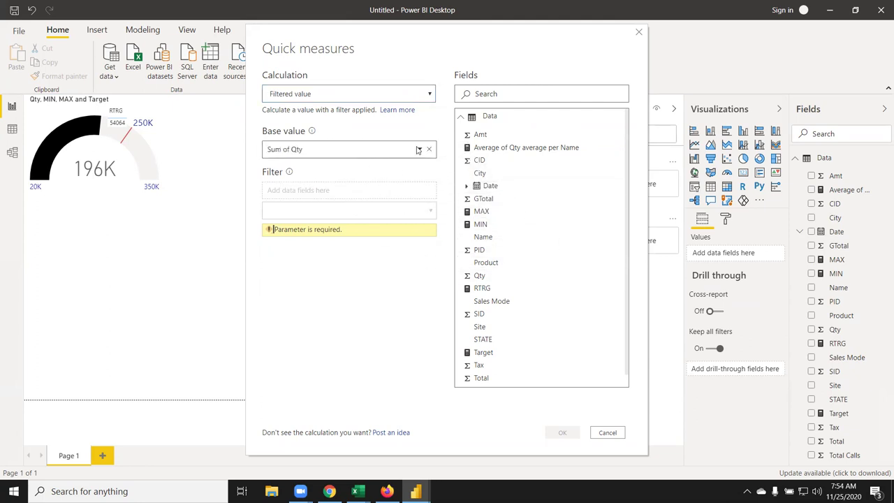
pyautogui.click(419, 149)
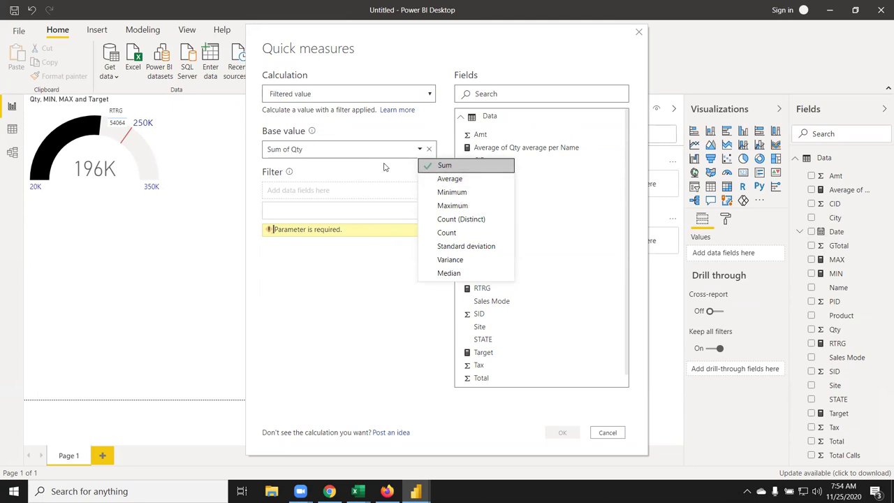
pyautogui.click(362, 171)
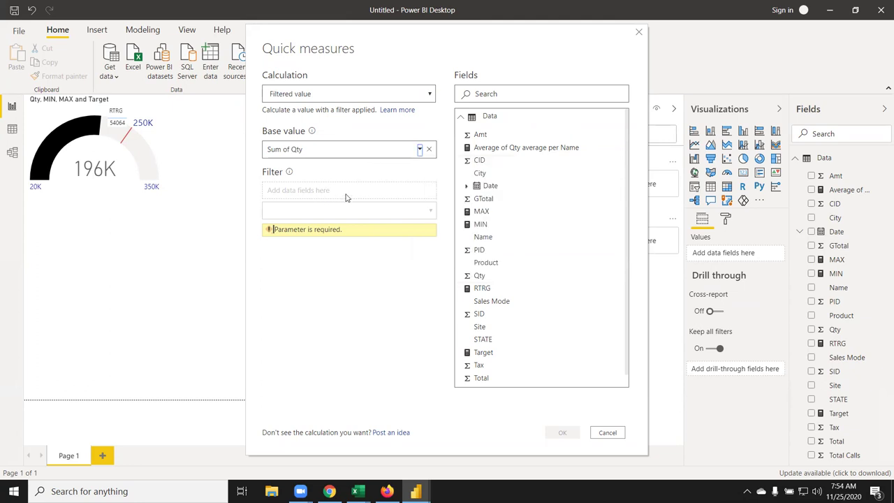
# Step: Filter it by Name to the first name in the list and create the measure
pyautogui.moveTo(515, 238)
pyautogui.mouseDown()
pyautogui.moveTo(339, 213)
pyautogui.moveTo(317, 191)
pyautogui.mouseUp()
pyautogui.click(316, 213)
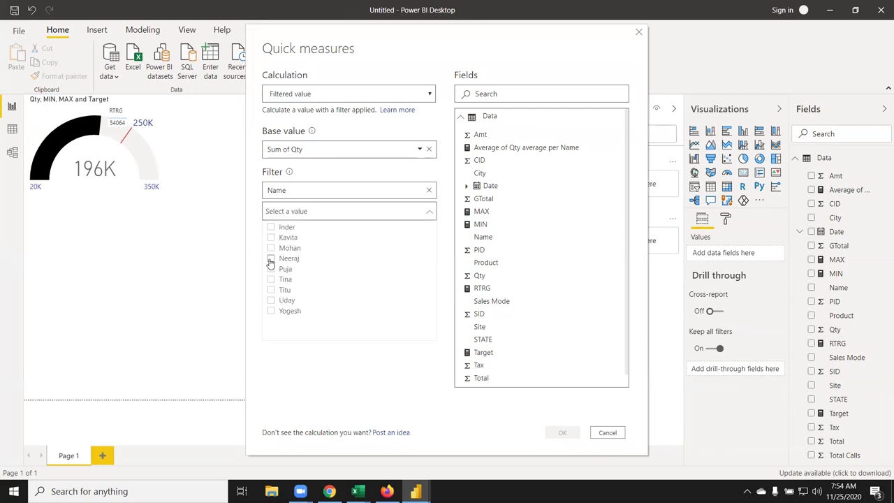
pyautogui.click(270, 227)
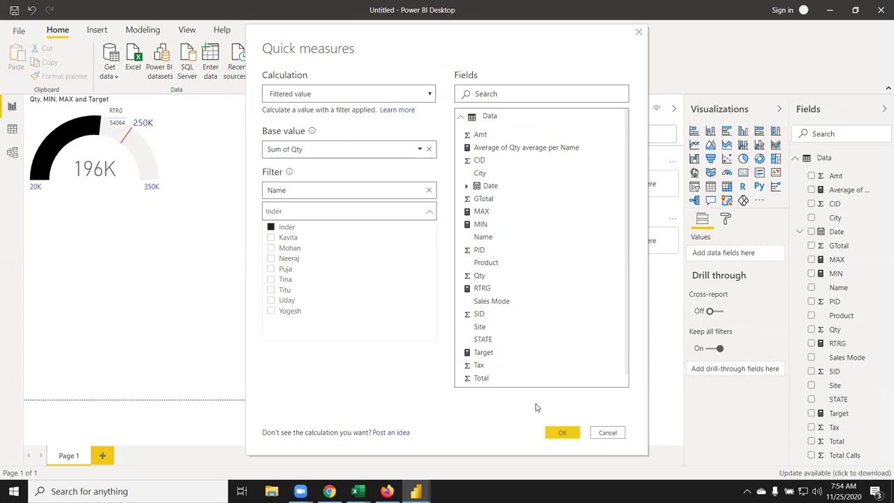
pyautogui.click(571, 434)
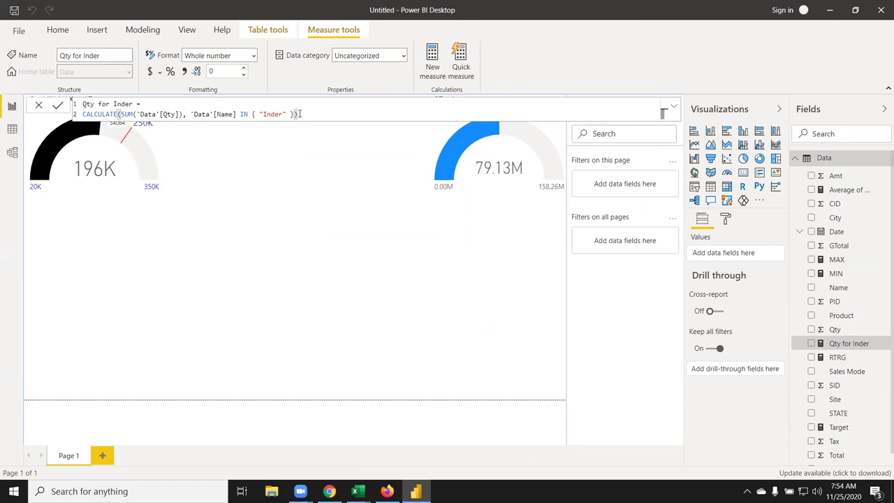
# Step: Copy the generated filtered-Qty DAX formula and return to the report page
pyautogui.moveTo(299, 114)
pyautogui.mouseDown()
pyautogui.moveTo(62, 113)
pyautogui.moveTo(61, 104)
pyautogui.mouseUp()
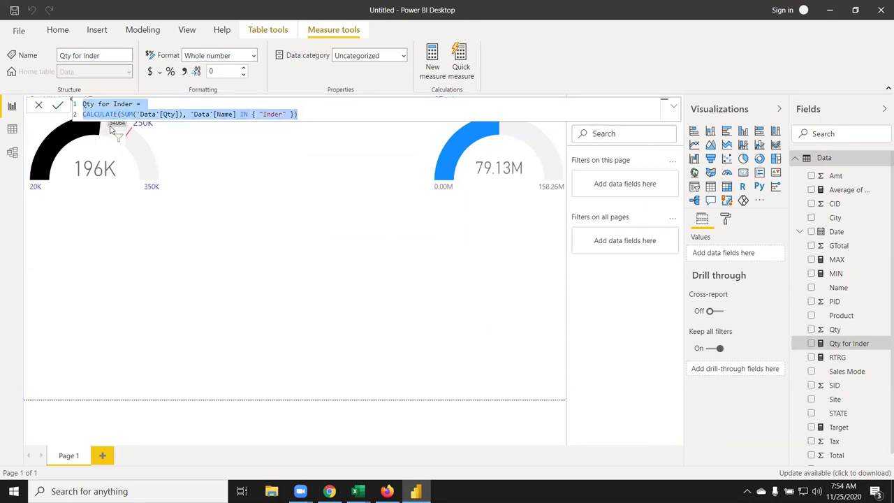
pyautogui.moveTo(113, 128)
pyautogui.hotkey('ctrl', 'c')
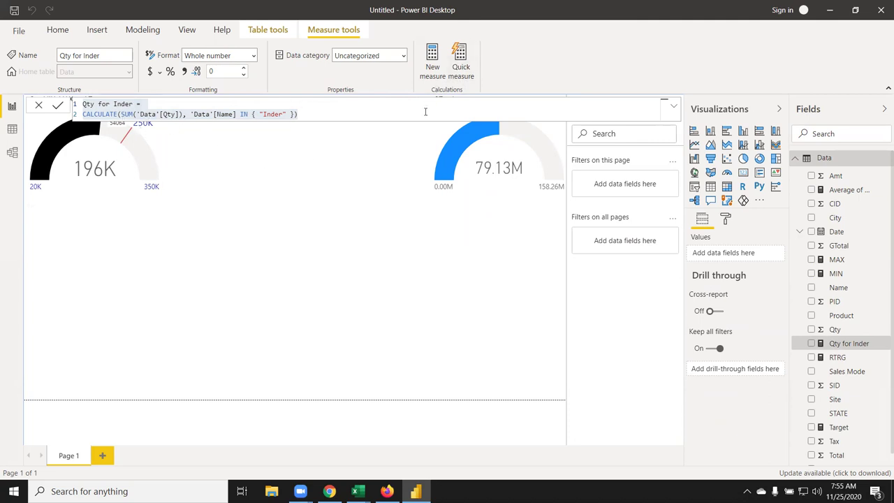
pyautogui.click(337, 213)
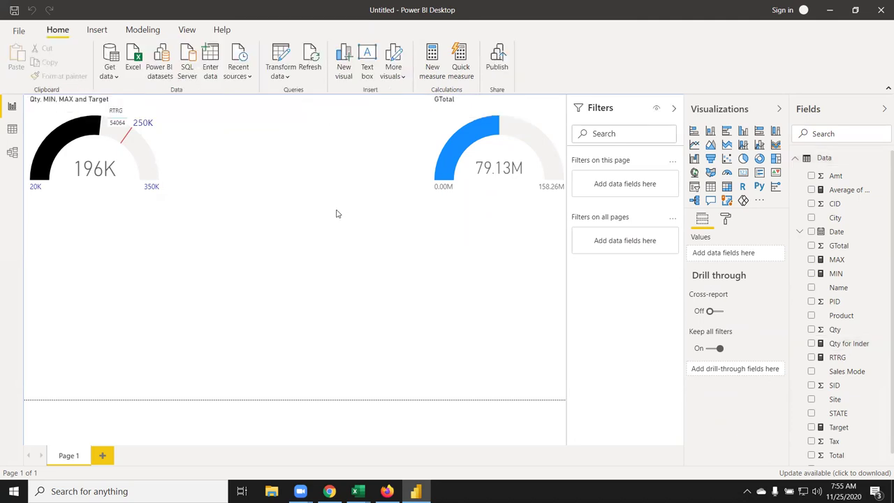
# Step: Add a card visual between the gauges showing the filtered Qty measure at 21K
pyautogui.click(743, 173)
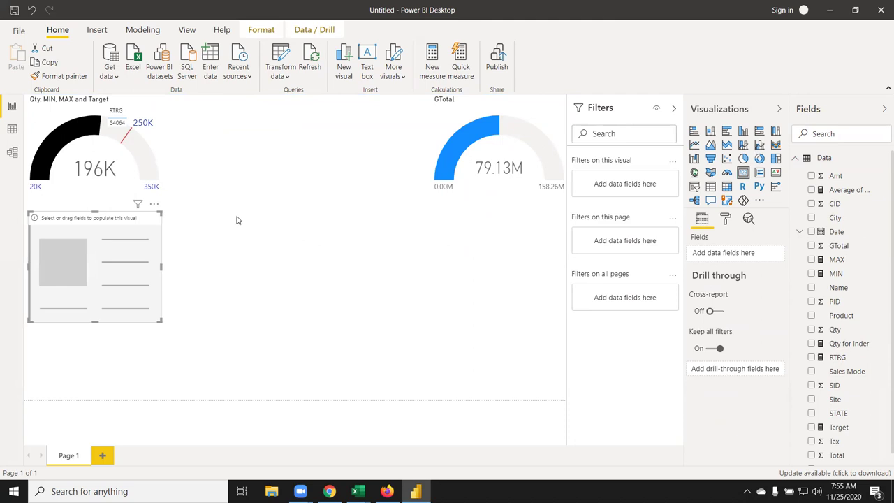
pyautogui.moveTo(103, 253)
pyautogui.mouseDown()
pyautogui.moveTo(284, 126)
pyautogui.moveTo(285, 118)
pyautogui.mouseUp()
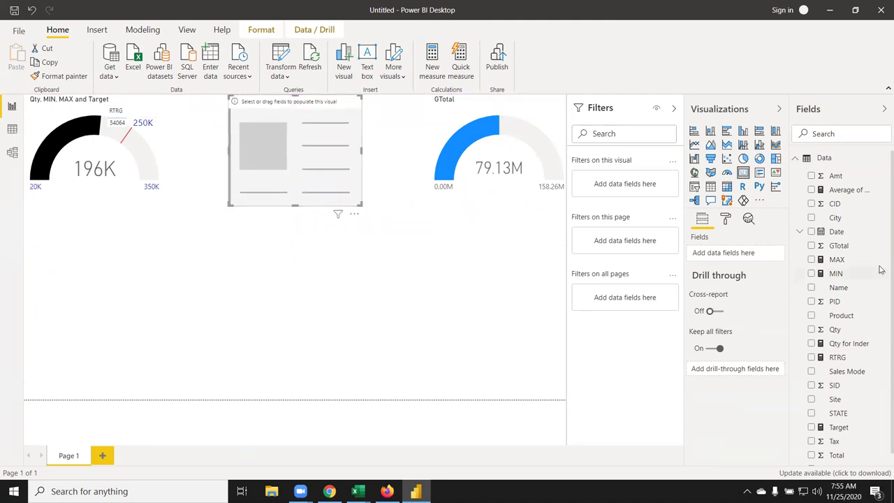
pyautogui.moveTo(853, 343); pyautogui.dragTo(288, 141)
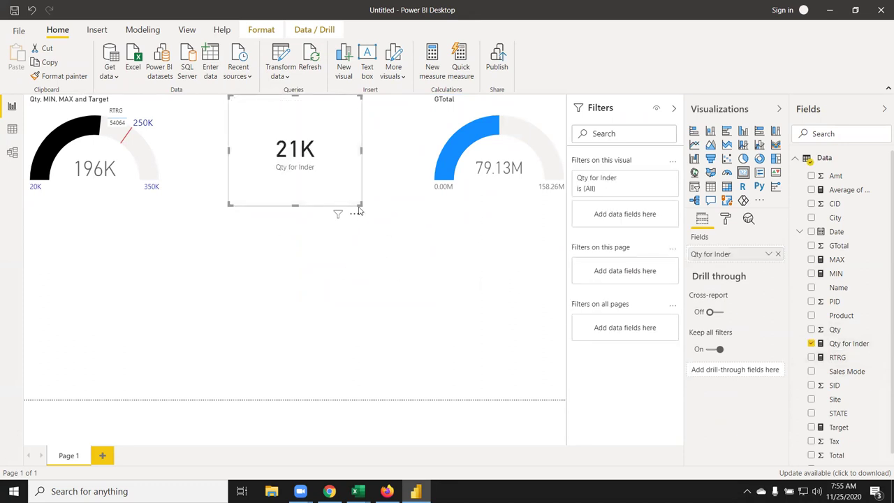
# Step: Shrink the 21K card, place it beside the Qty gauge, then minimise Power BI
pyautogui.moveTo(361, 205); pyautogui.dragTo(371, 166)
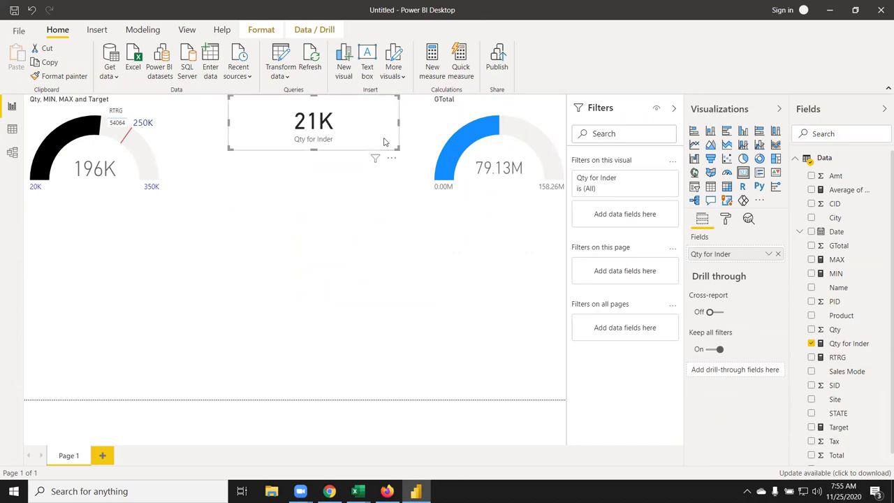
pyautogui.moveTo(371, 166); pyautogui.dragTo(321, 181)
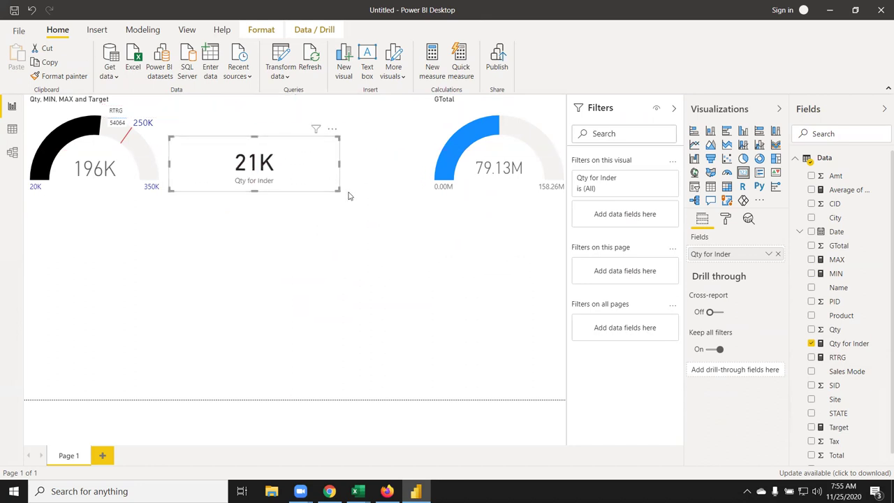
pyautogui.click(331, 271)
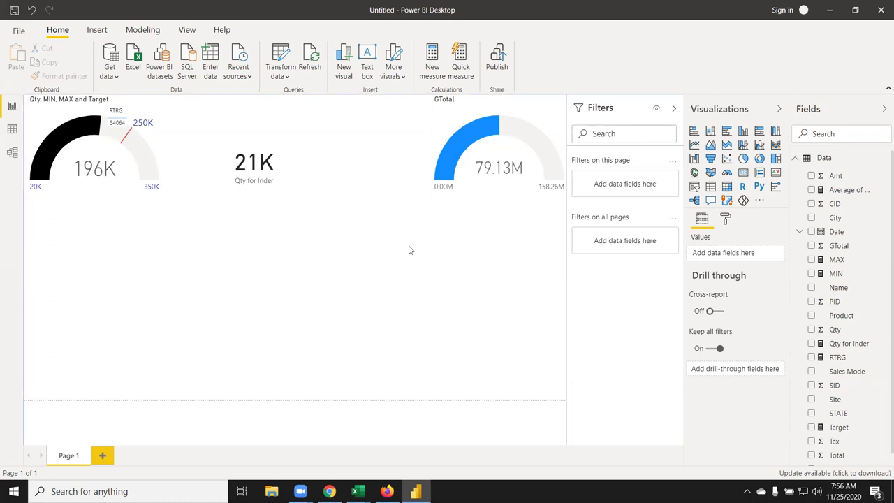
pyautogui.press('super+d')
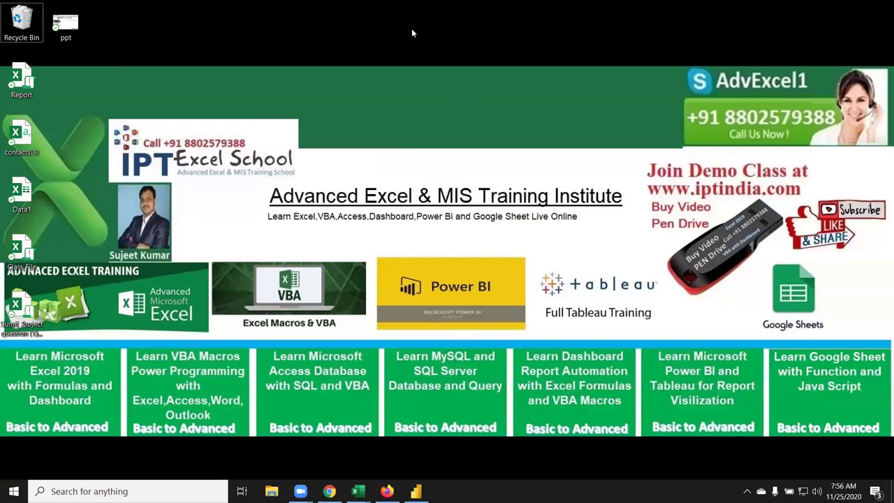